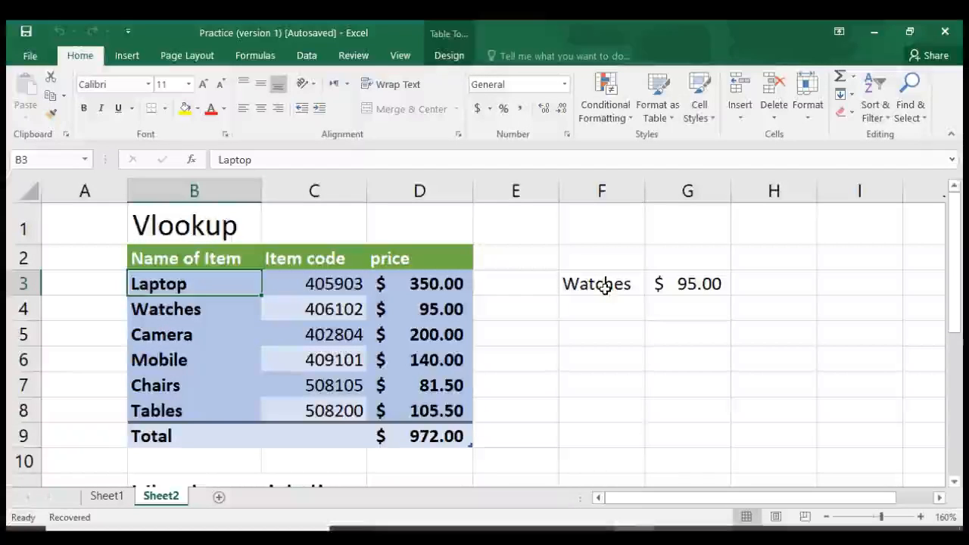
- Examine the lookup item in cell F3 and the VLOOKUP formula behind the price in cell G3
{"action": "left_click", "coordinate": [603, 285]}
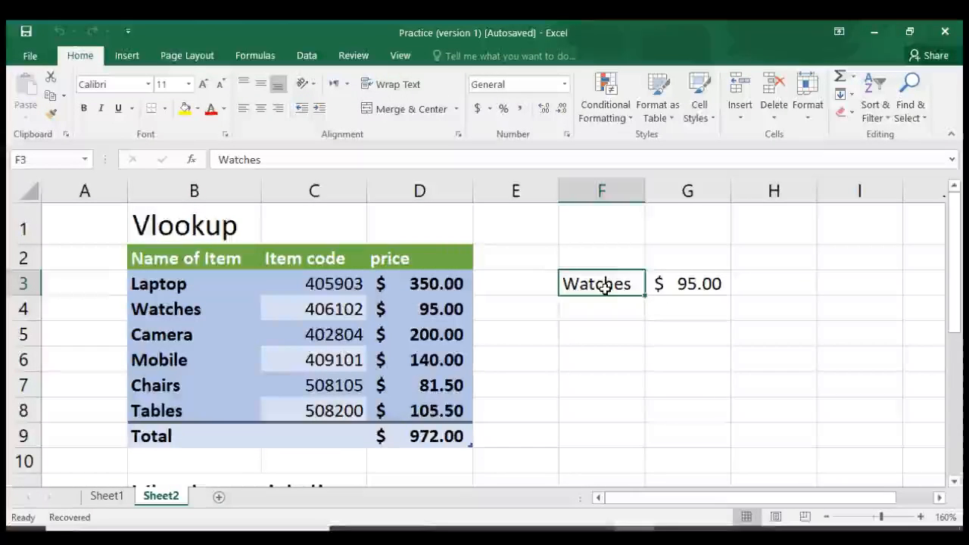
{"action": "key", "text": "Right"}
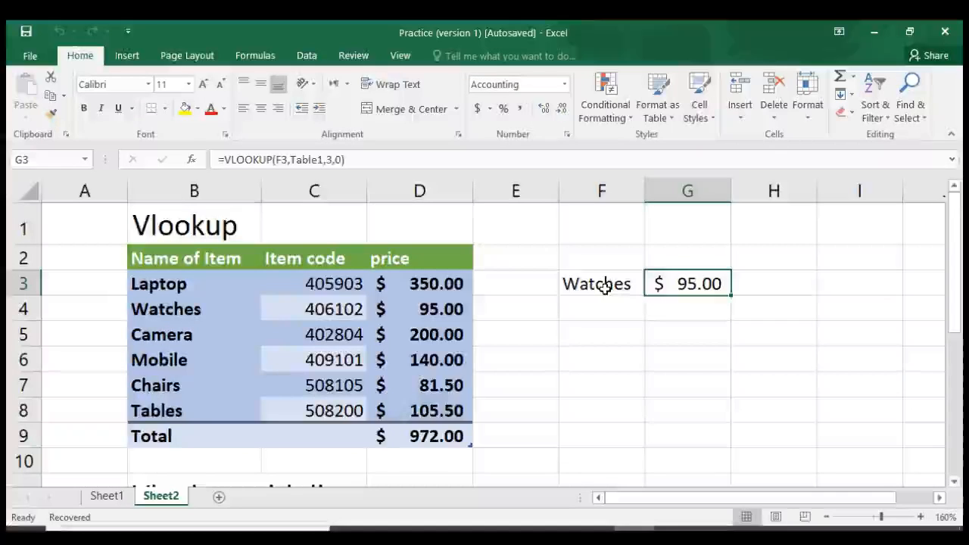
{"action": "key", "text": "Left"}
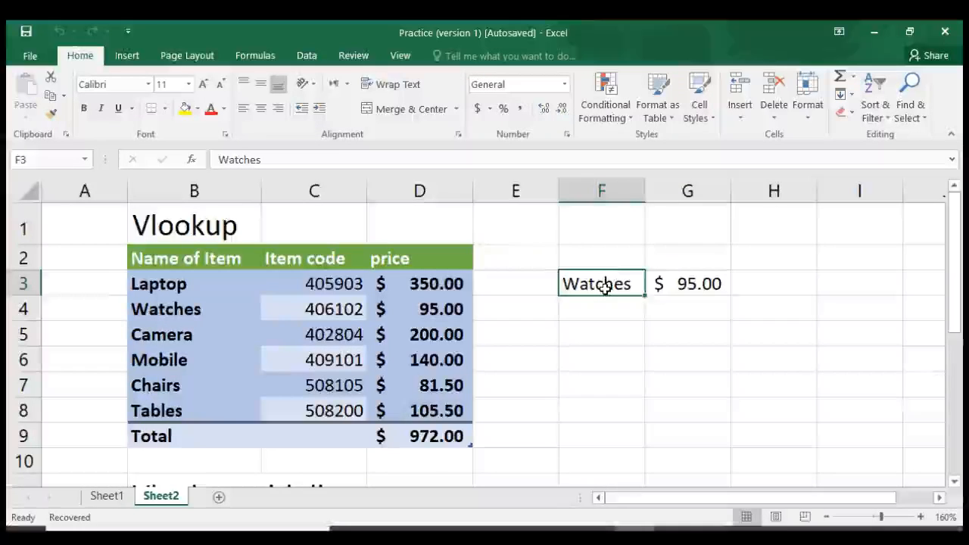
{"action": "key", "text": "Right"}
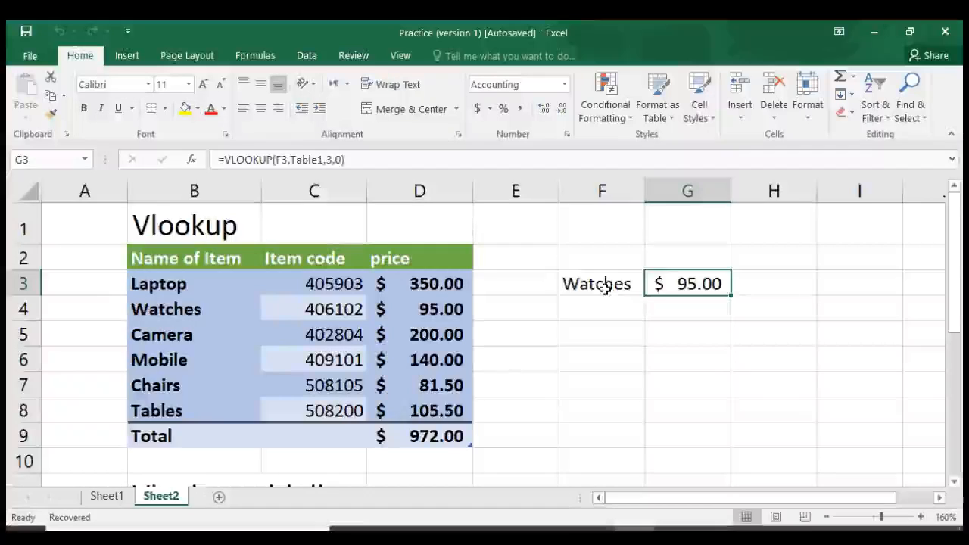
{"action": "key", "text": "Left"}
{"action": "key", "text": "Left"}
{"action": "key", "text": "Left"}
{"action": "key", "text": "Right"}
{"action": "key", "text": "Right"}
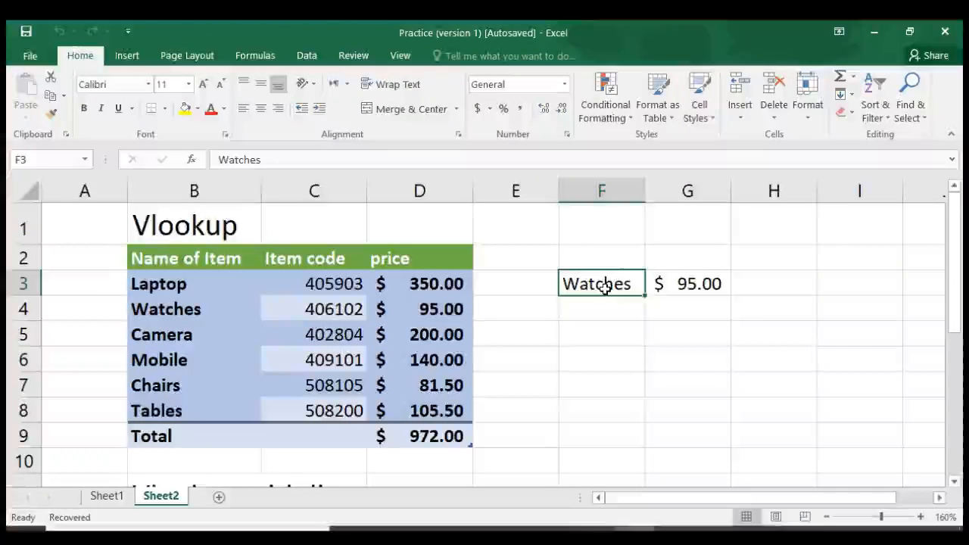
- Change the lookup item in cell F3 to Camera
{"action": "type", "text": "Camera"}
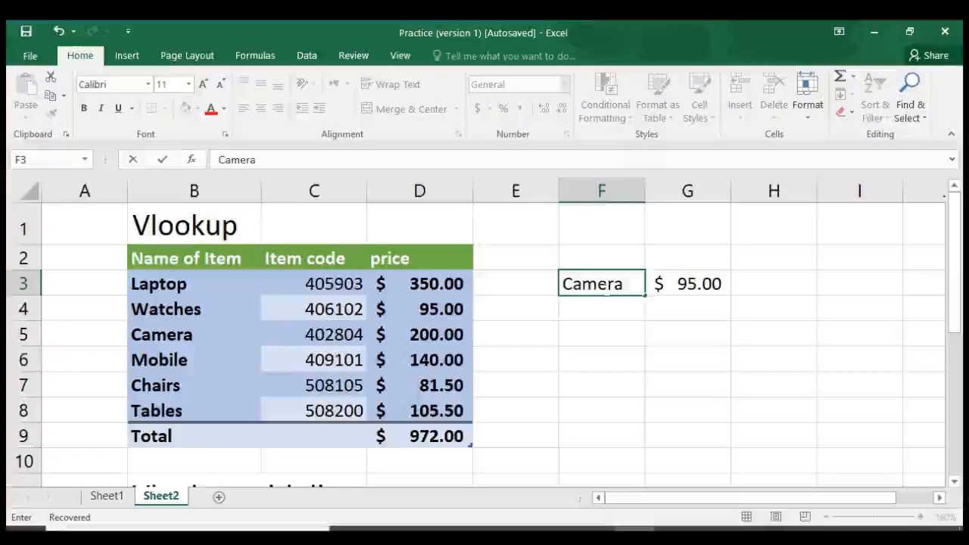
{"action": "key", "text": "Right"}
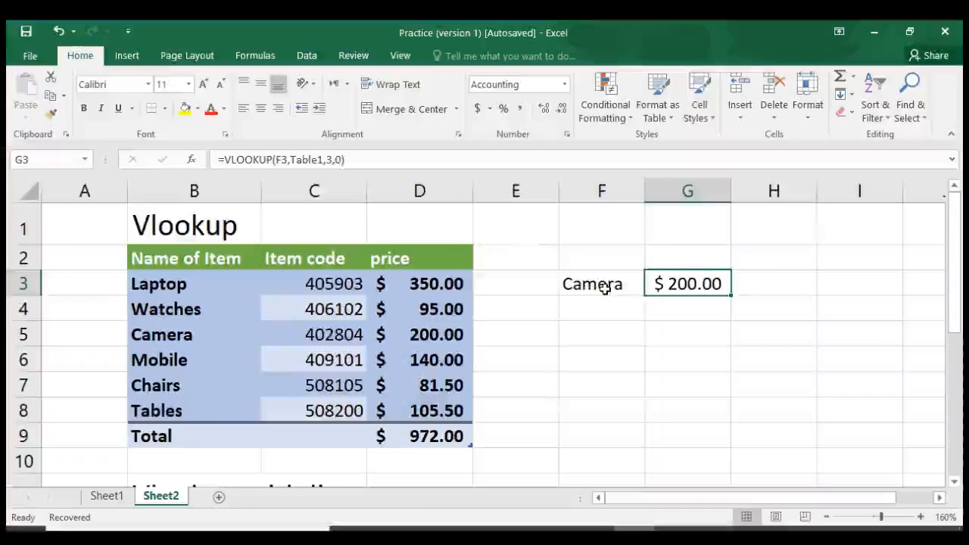
- Clear the formula in cell G3 and manually enter the Camera price from the table, 200
{"action": "key", "text": "Delete"}
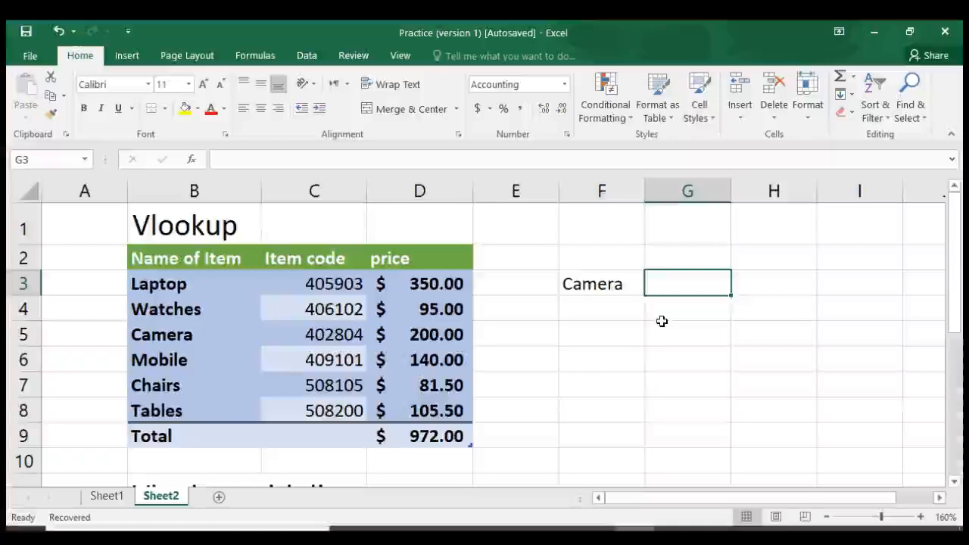
{"action": "key", "text": "Left"}
{"action": "key", "text": "Left"}
{"action": "key", "text": "Left"}
{"action": "key", "text": "Down"}
{"action": "key", "text": "Down"}
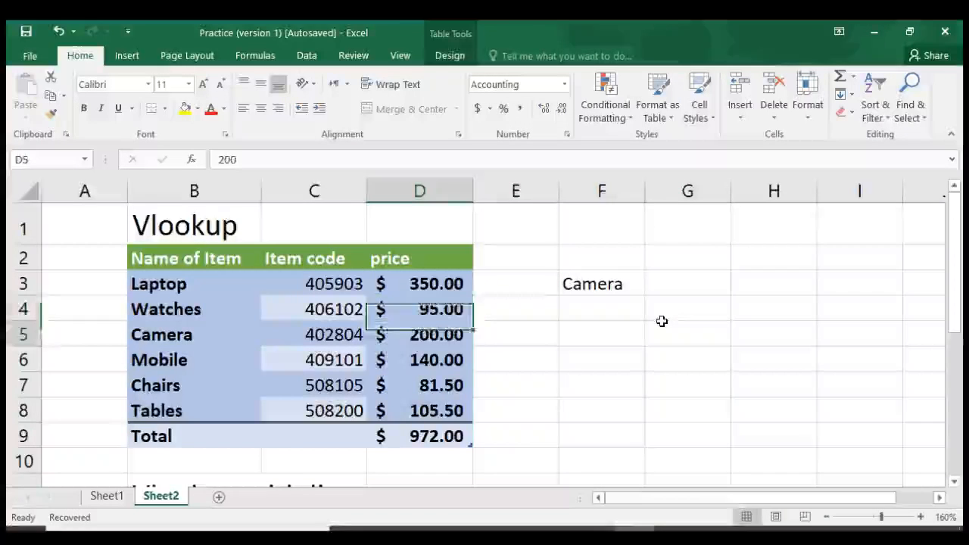
{"action": "key", "text": "Right"}
{"action": "key", "text": "Right"}
{"action": "key", "text": "Right"}
{"action": "key", "text": "Up"}
{"action": "key", "text": "Up"}
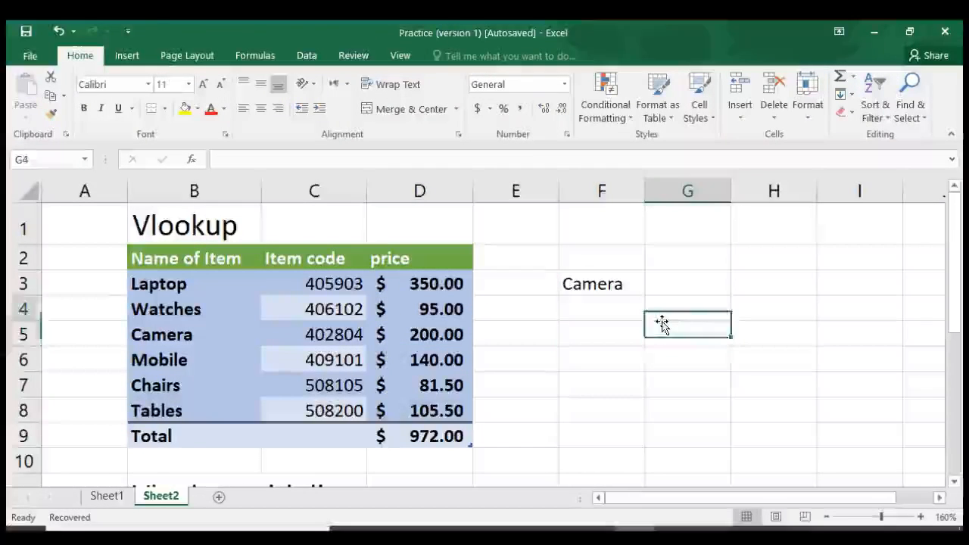
{"action": "type", "text": "200"}
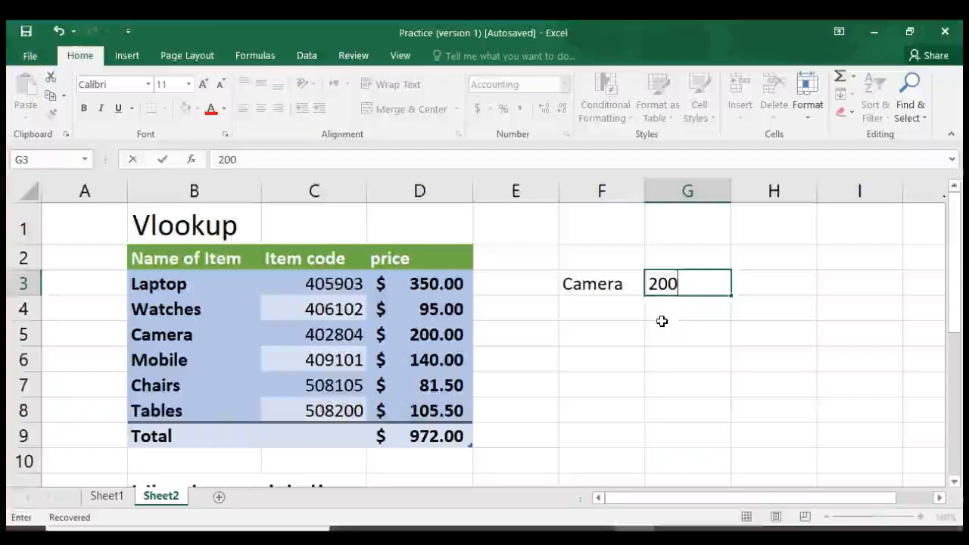
{"action": "key", "text": "Return"}
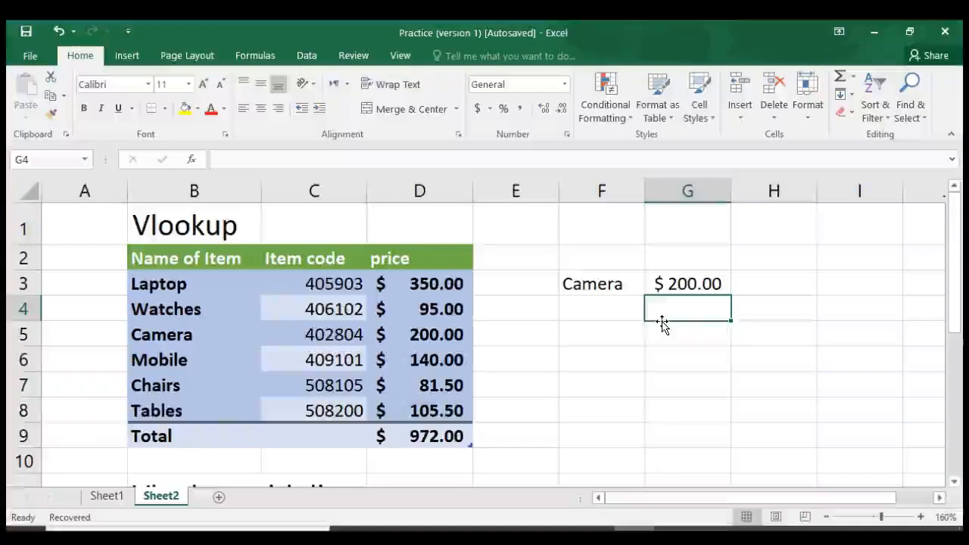
- Change the lookup item in cell F3 to Mobile
{"action": "key", "text": "Left"}
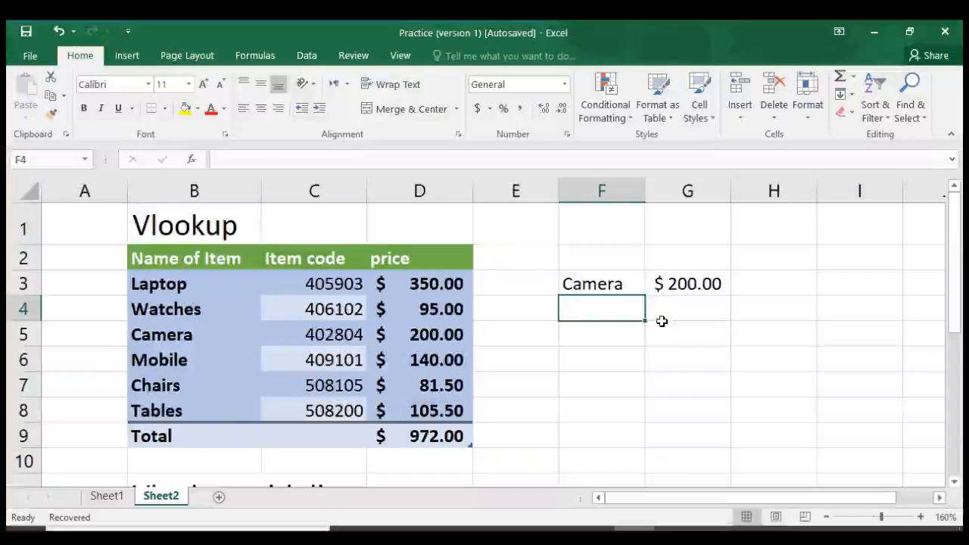
{"action": "key", "text": "Up"}
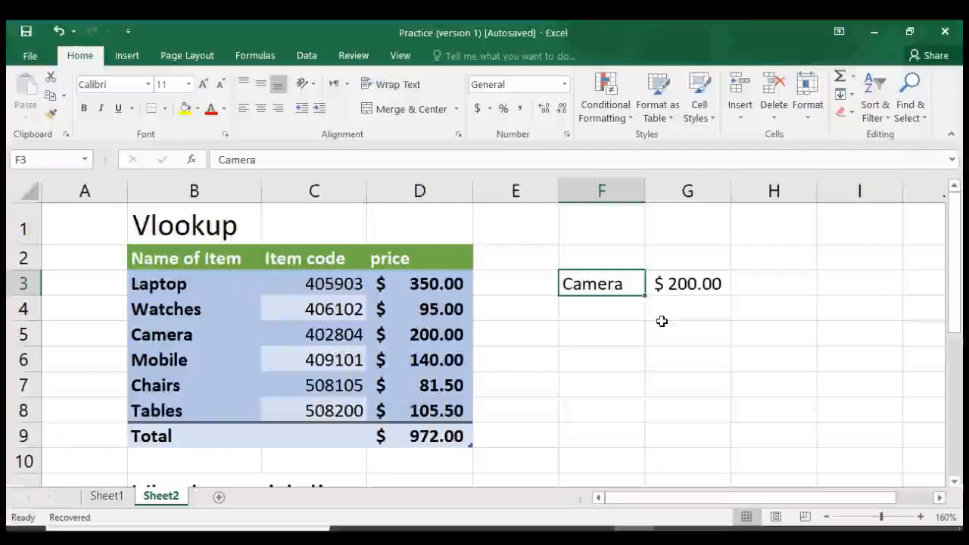
{"action": "type", "text": "Mob"}
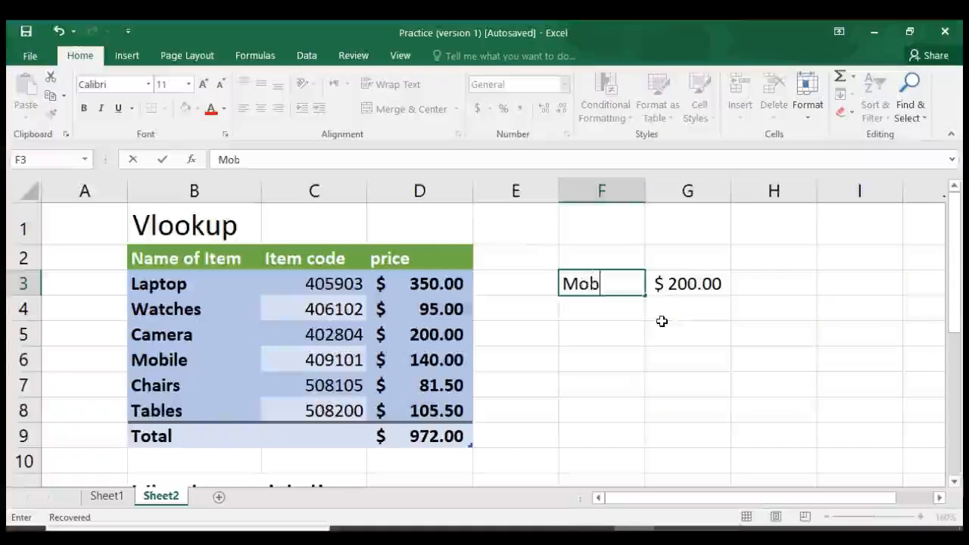
{"action": "type", "text": "ile"}
{"action": "key", "text": "Return"}
{"action": "key", "text": "Up"}
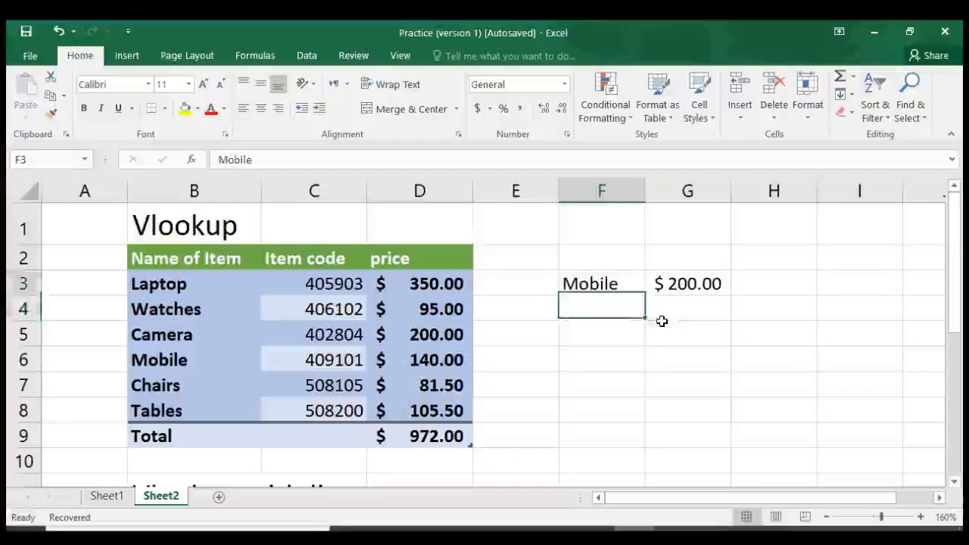
{"action": "key", "text": "Right"}
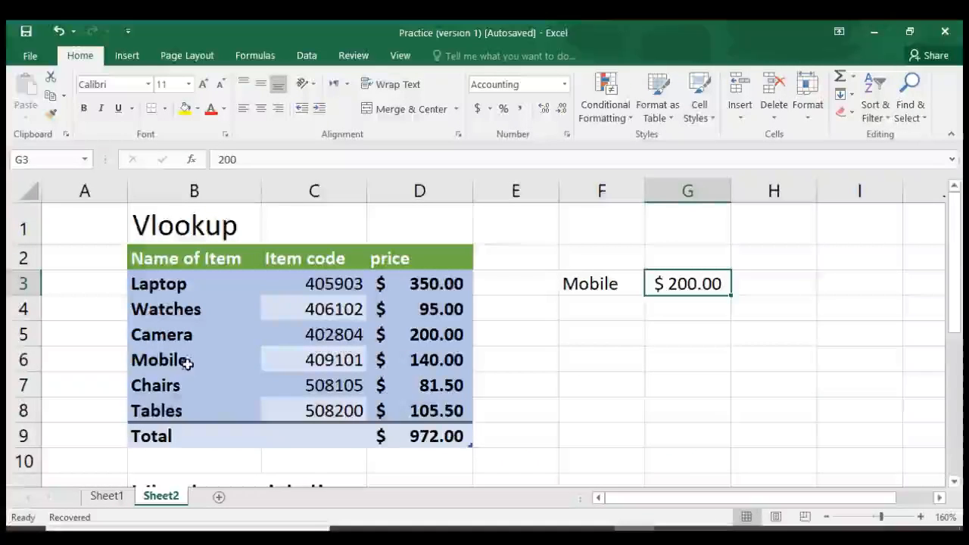
- Find the Mobile price in the table and enter 140 manually in cell G3
{"action": "left_click", "coordinate": [431, 361]}
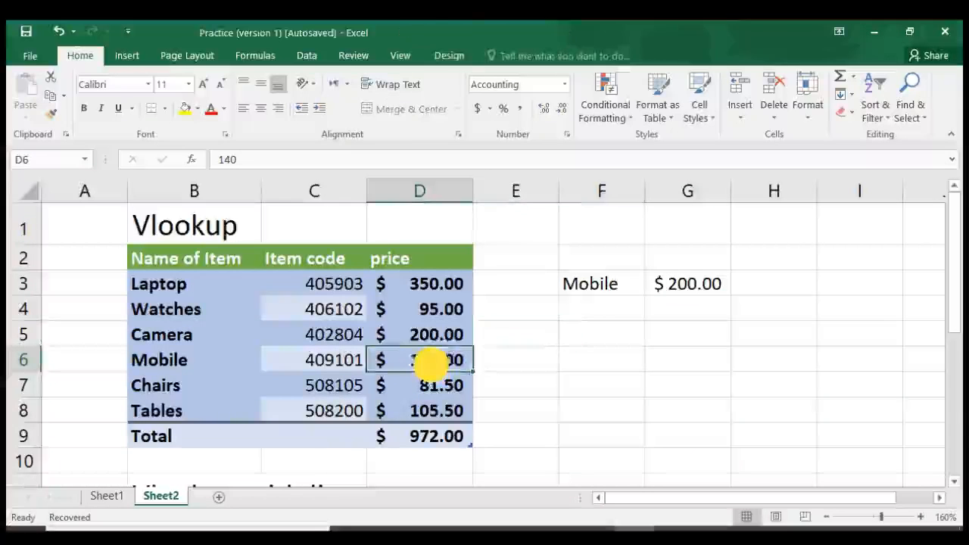
{"action": "left_click", "coordinate": [675, 284]}
{"action": "type", "text": "140"}
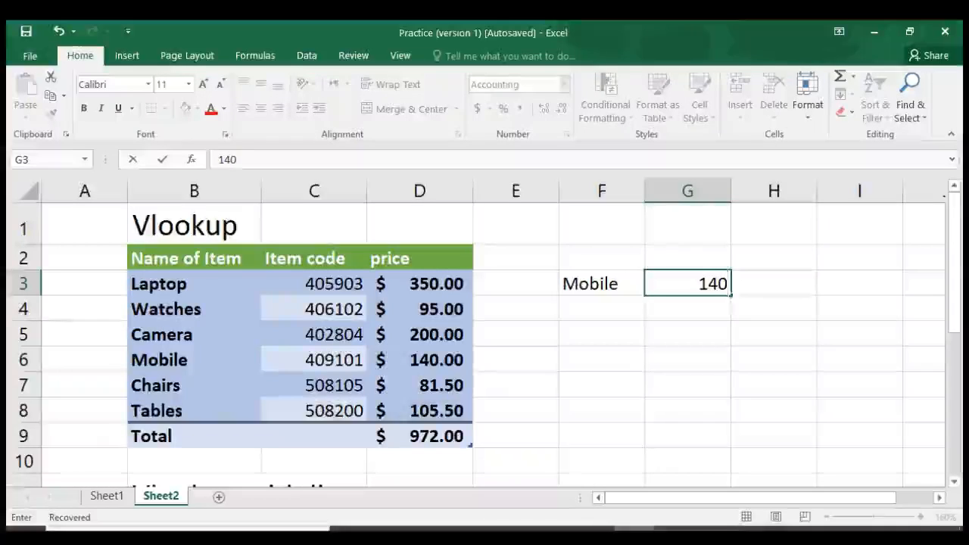
{"action": "key", "text": "Return"}
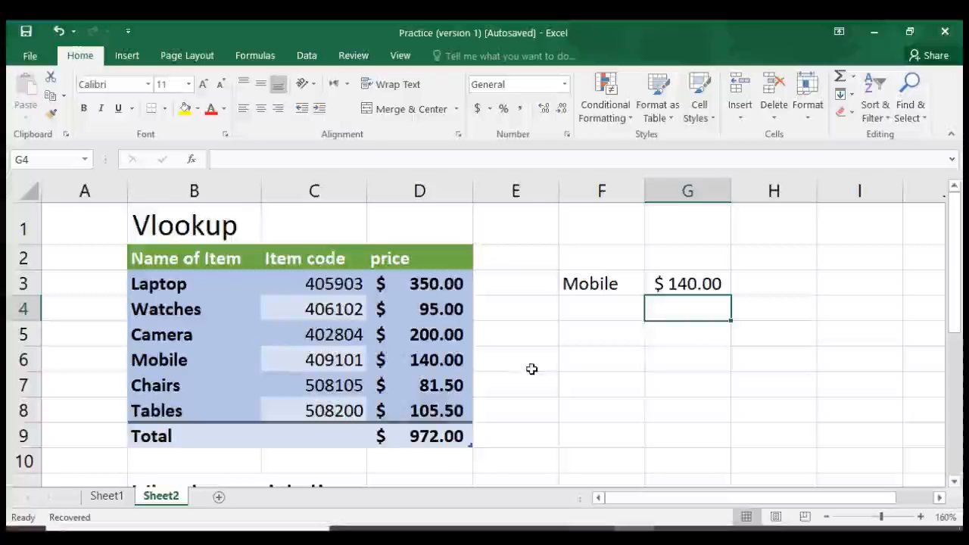
- Begin a VLOOKUP formula in cell G3 with cell F3 as the lookup value
{"action": "key", "text": "Up"}
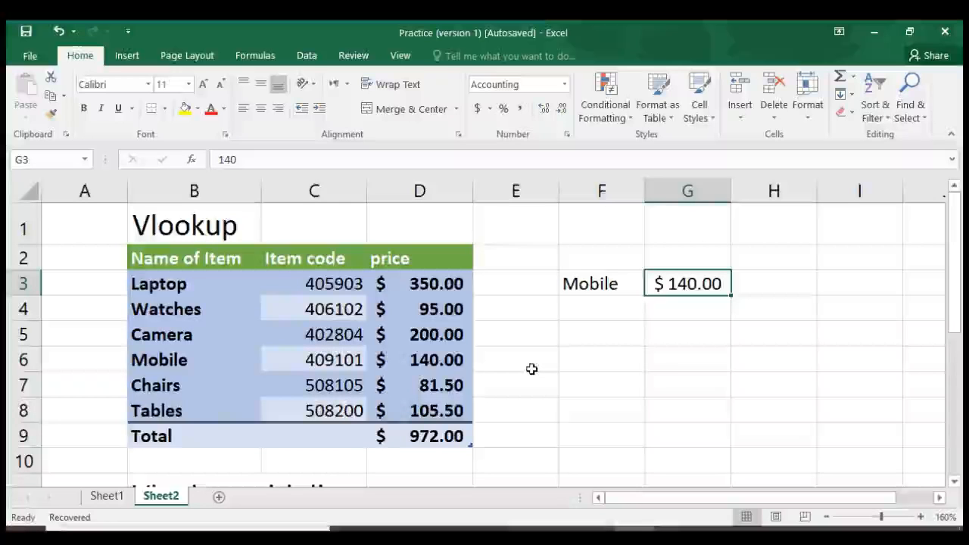
{"action": "type", "text": "="}
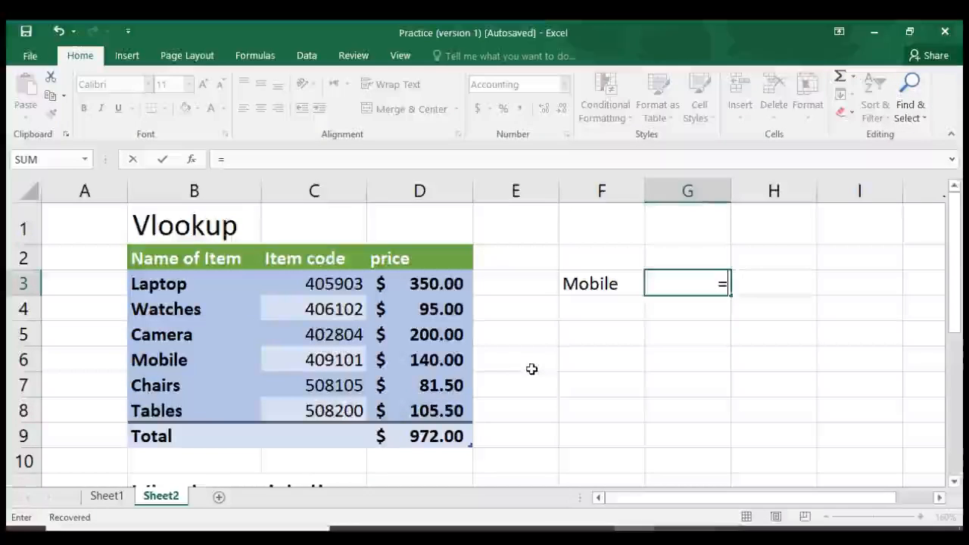
{"action": "type", "text": "vl"}
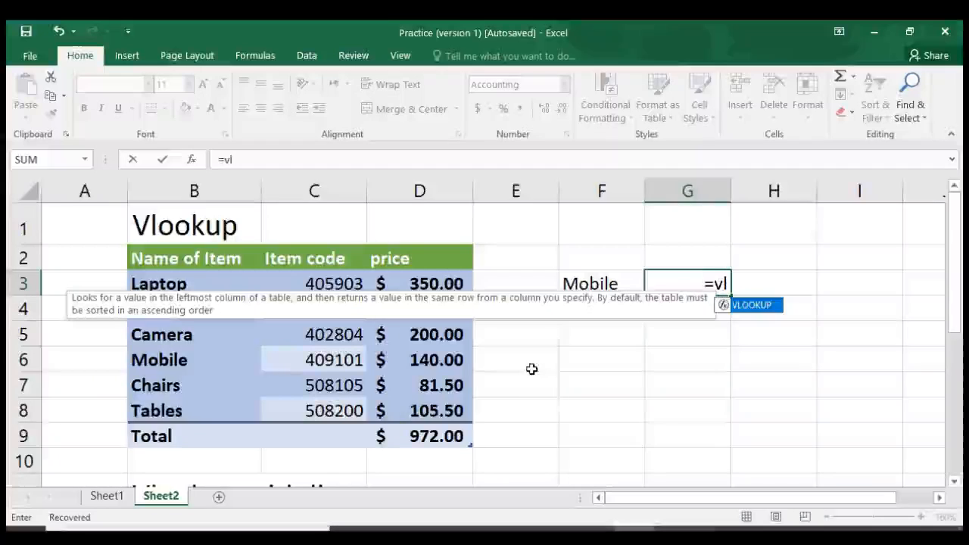
{"action": "type", "text": "ooku"}
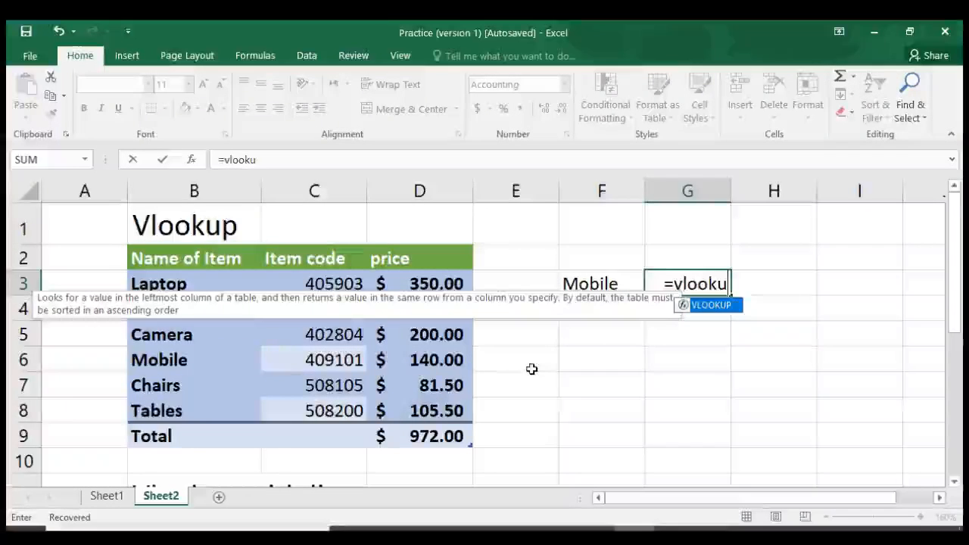
{"action": "type", "text": "p("}
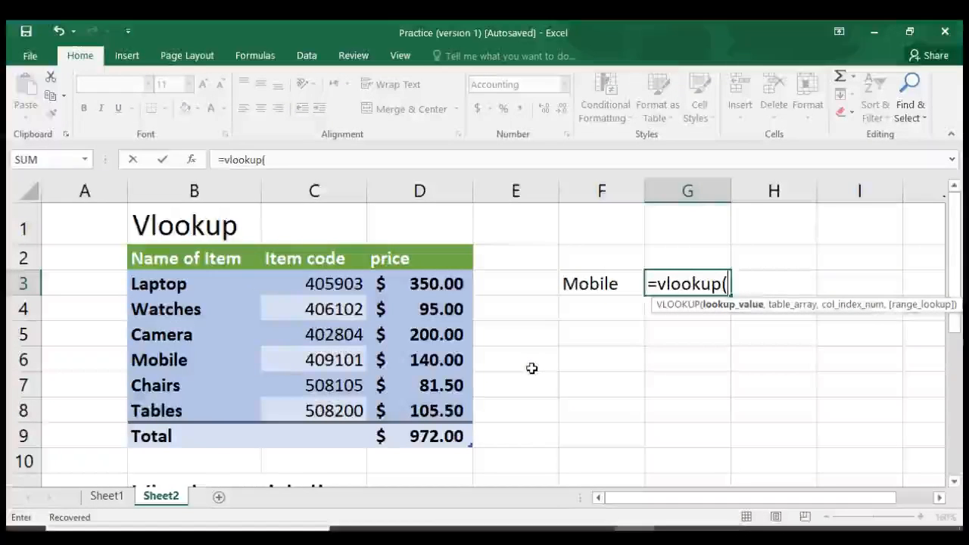
{"action": "key", "text": "Left"}
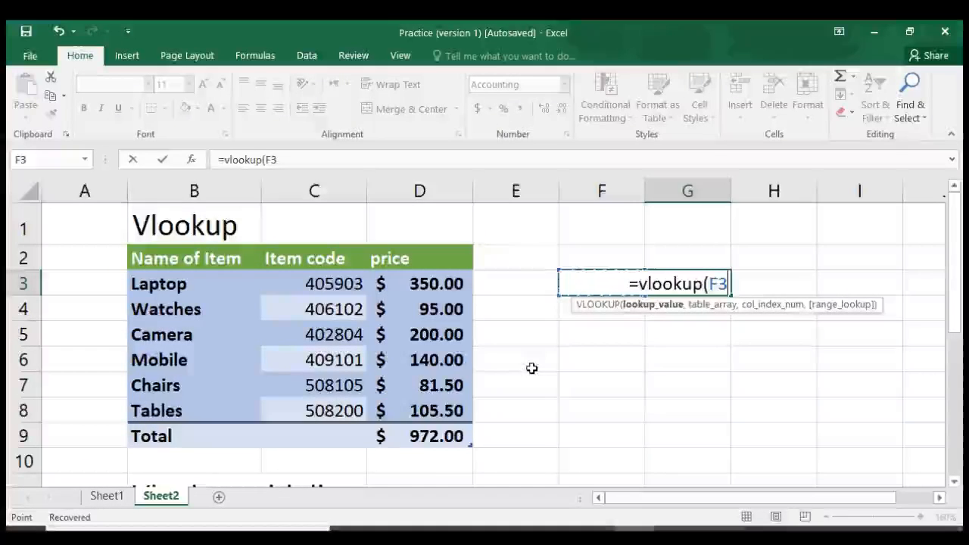
{"action": "type", "text": ","}
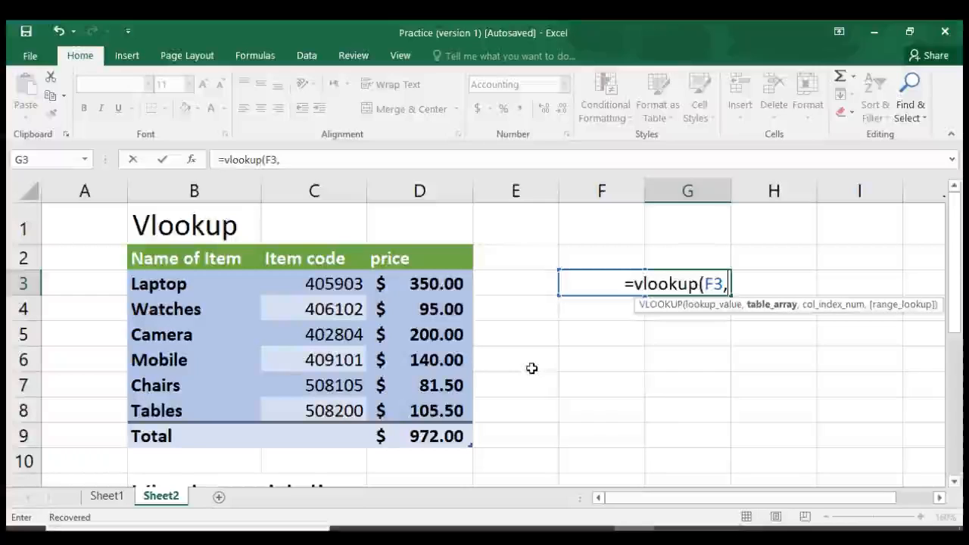
- Set the formula's table array to the item rows B3:D8, referenced as Table1
{"action": "left_click", "coordinate": [184, 284]}
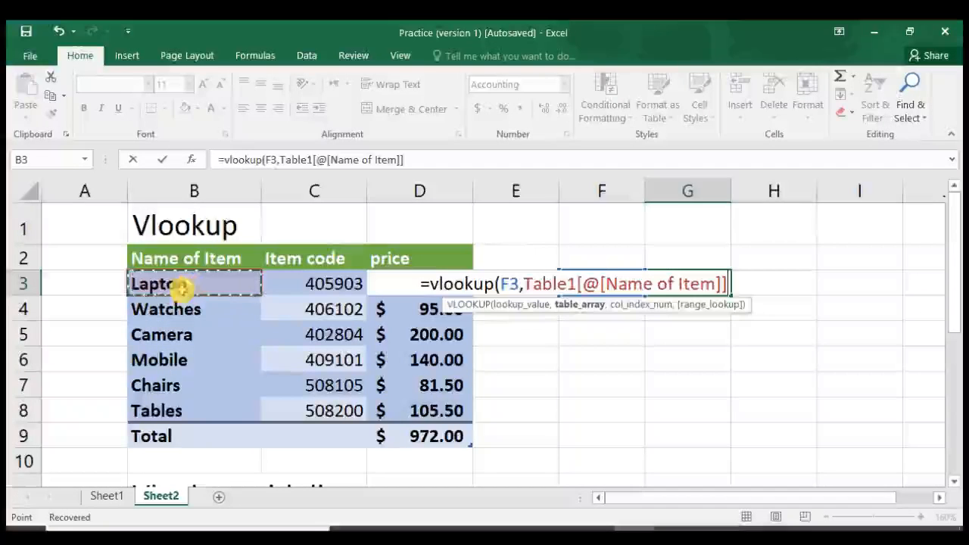
{"action": "key", "text": "shift+Right"}
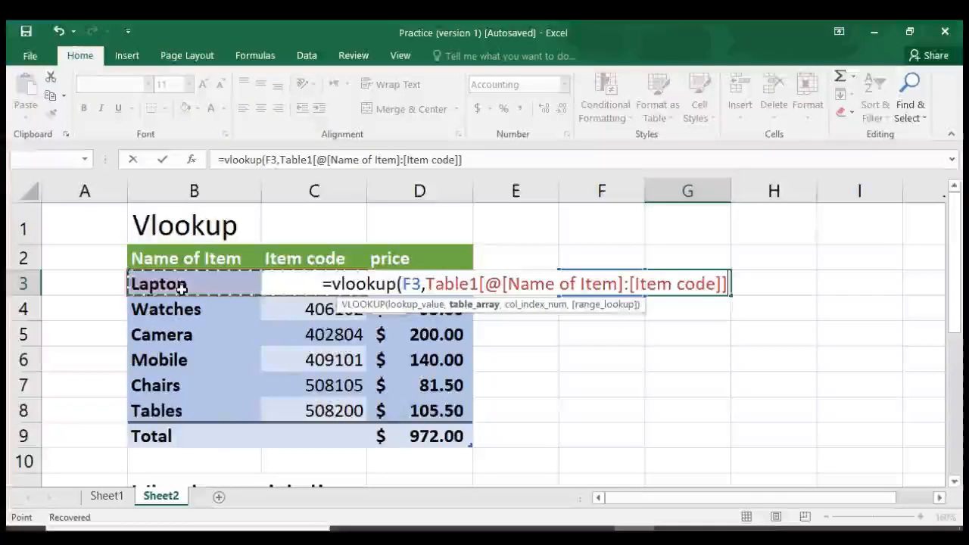
{"action": "key", "text": "shift+Right"}
{"action": "key", "text": "shift+Down"}
{"action": "key", "text": "shift+Down"}
{"action": "key", "text": "shift+Down"}
{"action": "key", "text": "shift+Down"}
{"action": "key", "text": "shift+Down"}
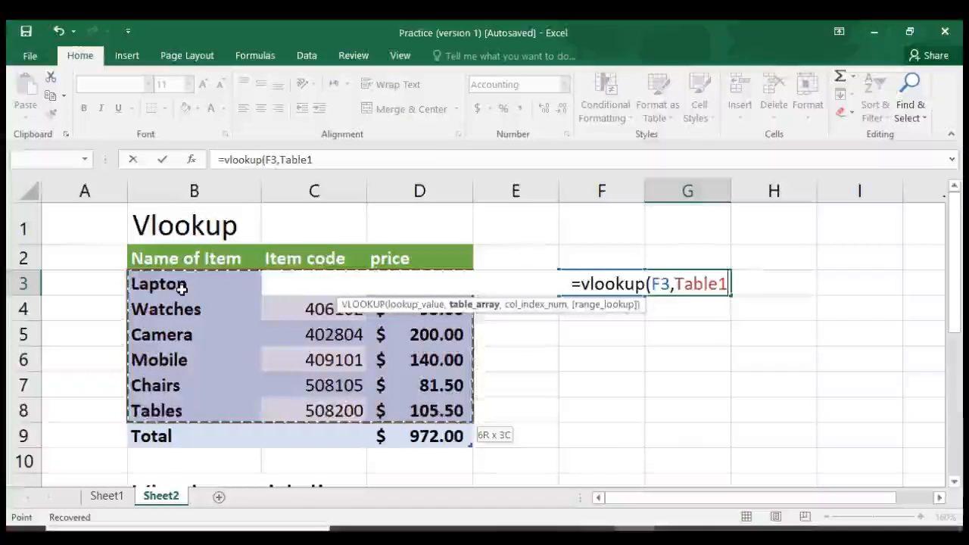
{"action": "type", "text": ","}
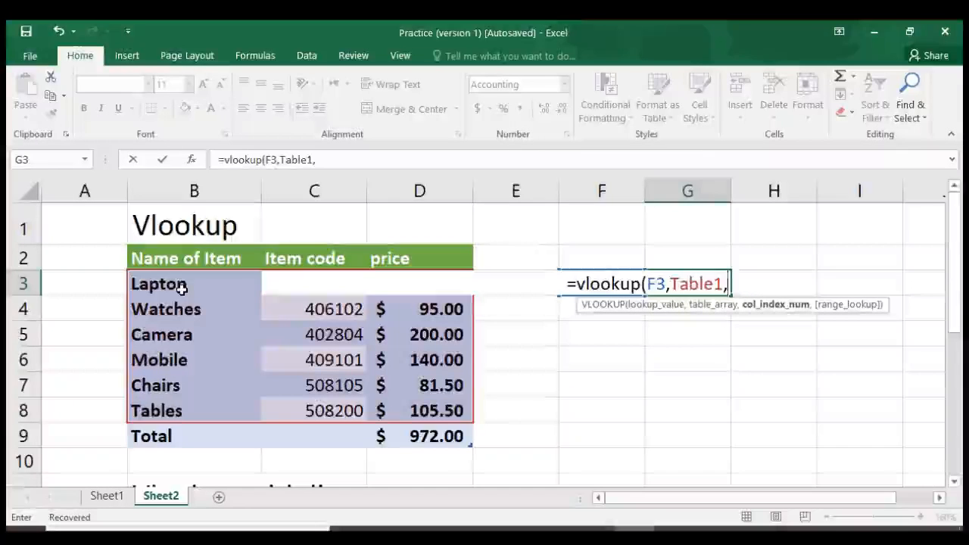
- Complete the VLOOKUP formula with column index 3 and 0 for an exact match
{"action": "type", "text": "3"}
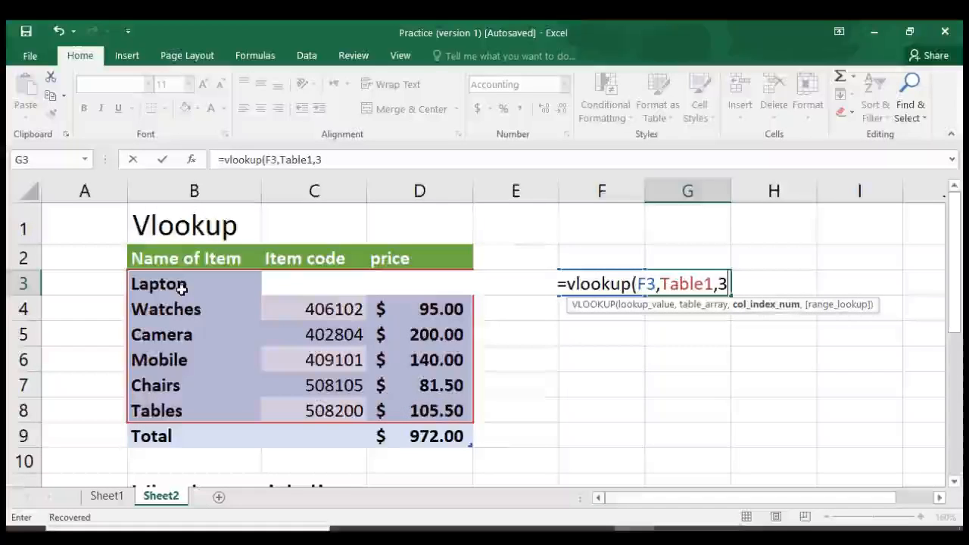
{"action": "type", "text": ","}
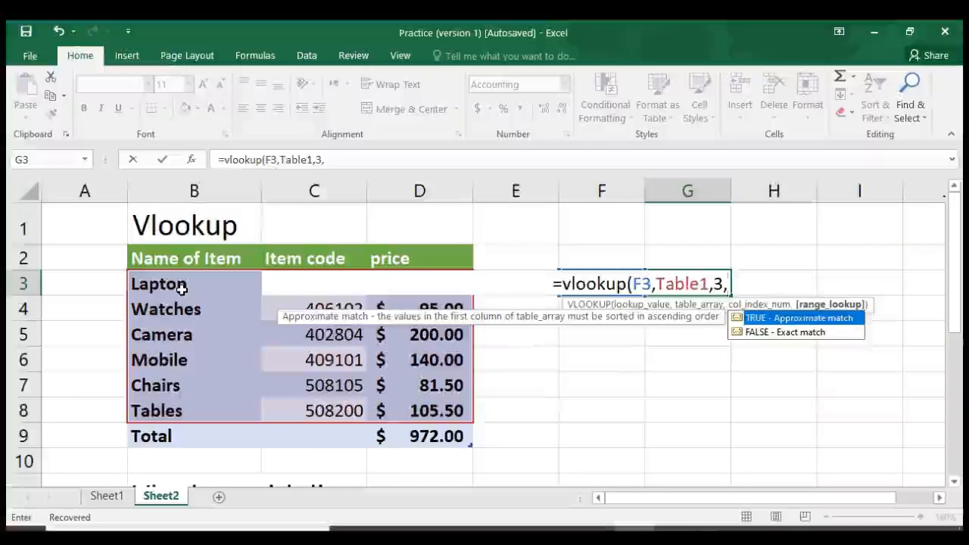
{"action": "type", "text": "0)"}
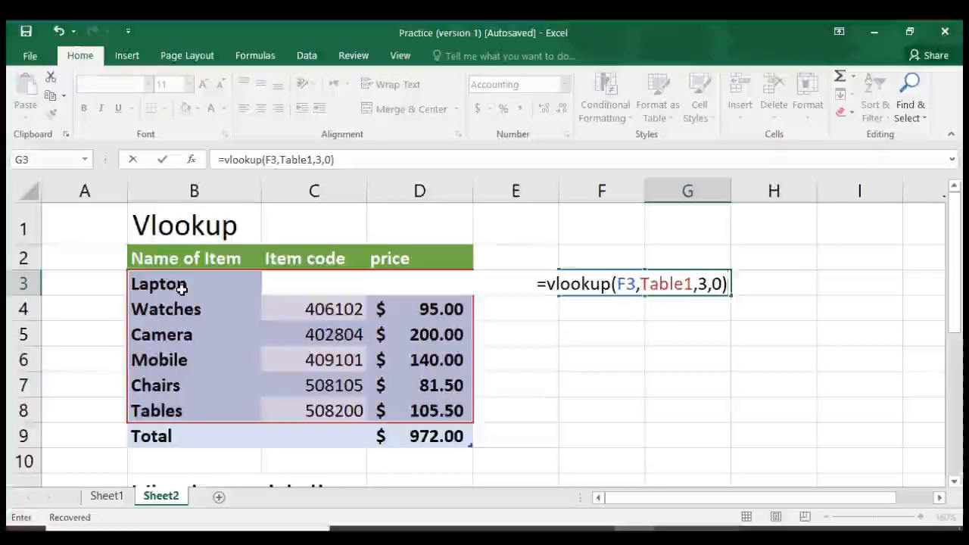
{"action": "key", "text": "Return"}
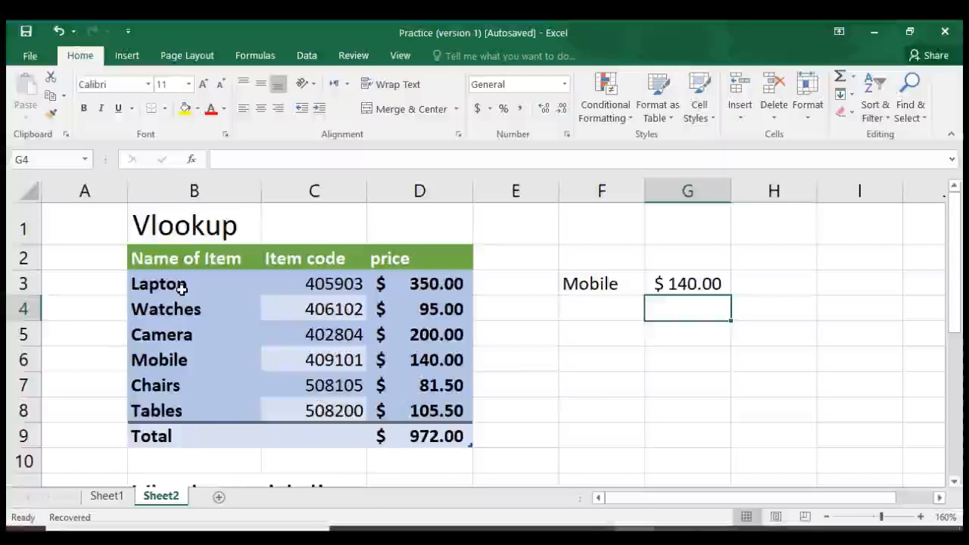
- Compare the formula result in G3 with the Mobile row's price in the item table
{"action": "key", "text": "Up"}
{"action": "key", "text": "Left"}
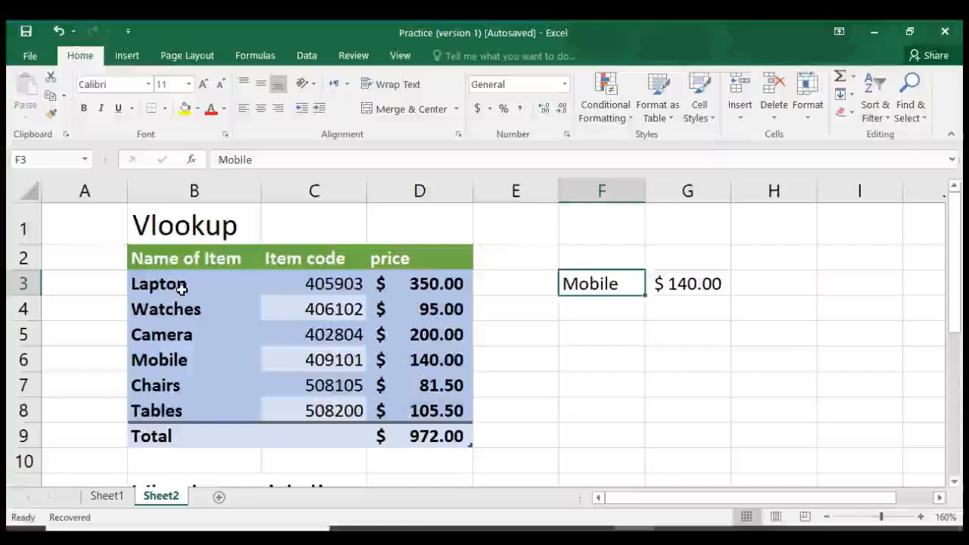
{"action": "key", "text": "Left"}
{"action": "key", "text": "Left"}
{"action": "key", "text": "Down"}
{"action": "key", "text": "Down"}
{"action": "key", "text": "Down"}
{"action": "key", "text": "Right"}
{"action": "key", "text": "Right"}
{"action": "key", "text": "Right"}
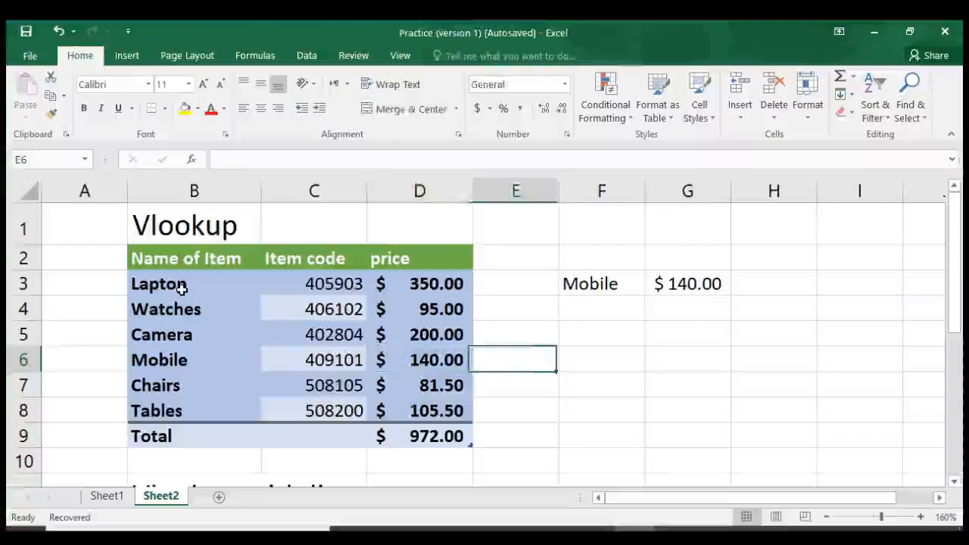
{"action": "key", "text": "Up"}
{"action": "key", "text": "Up"}
{"action": "key", "text": "Up"}
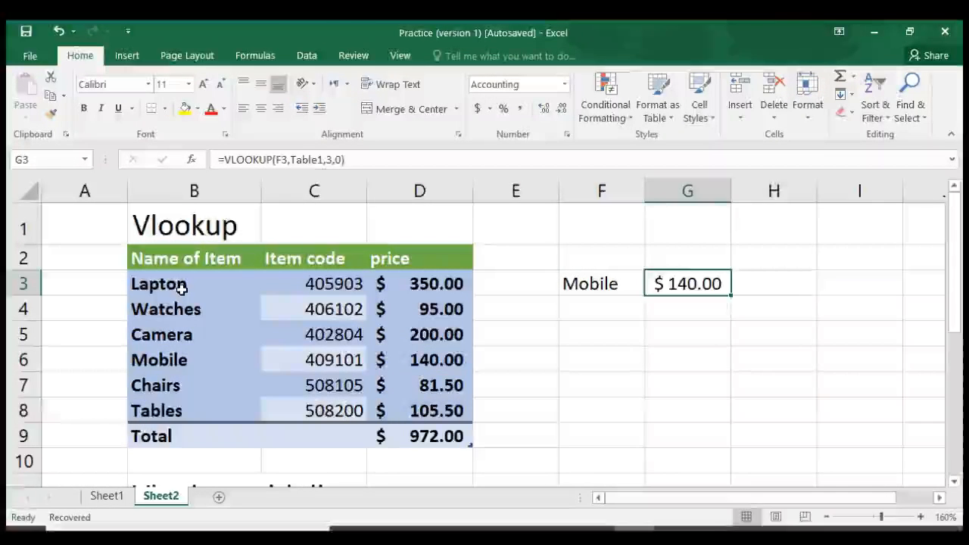
- Change the lookup item in cell F3 to laptop to test the VLOOKUP formula
{"action": "key", "text": "Left"}
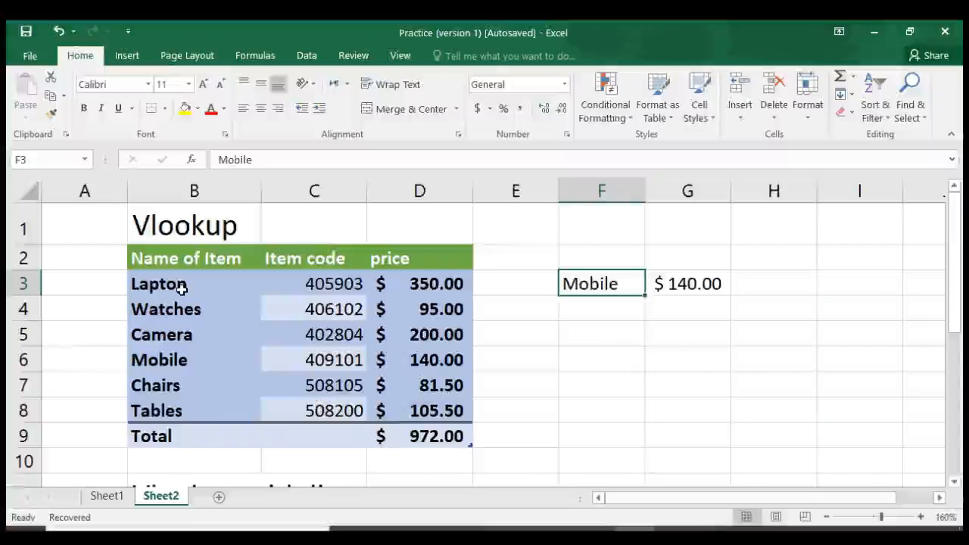
{"action": "type", "text": "laptop"}
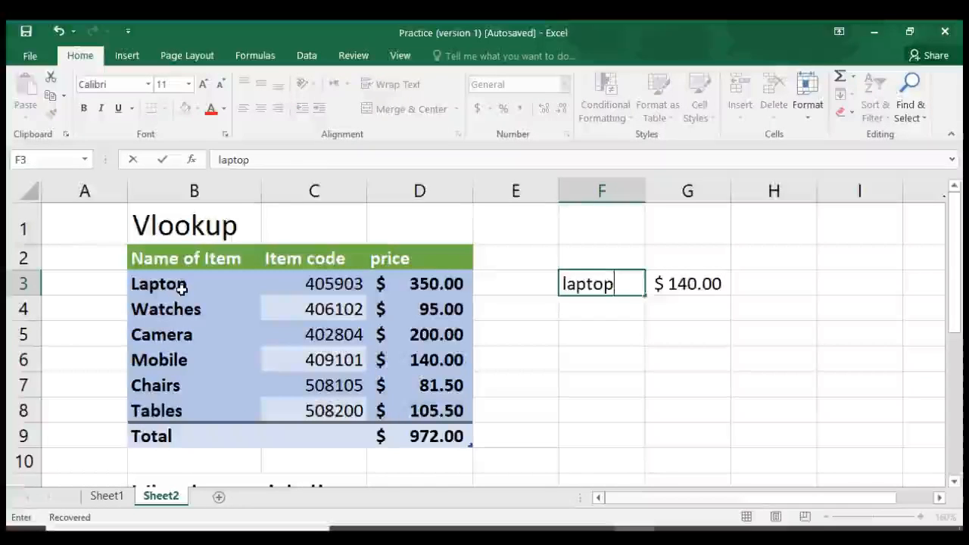
{"action": "key", "text": "Return"}
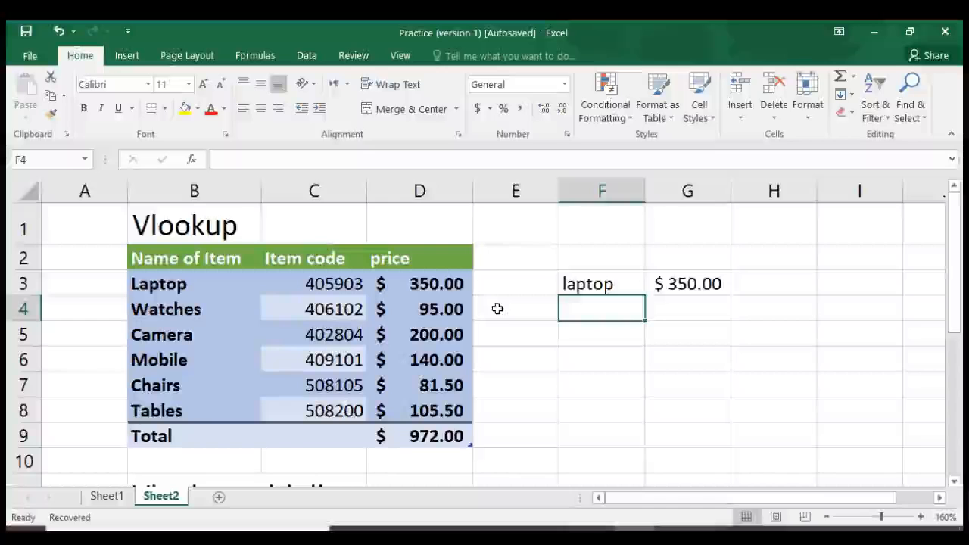
{"action": "key", "text": "Down"}
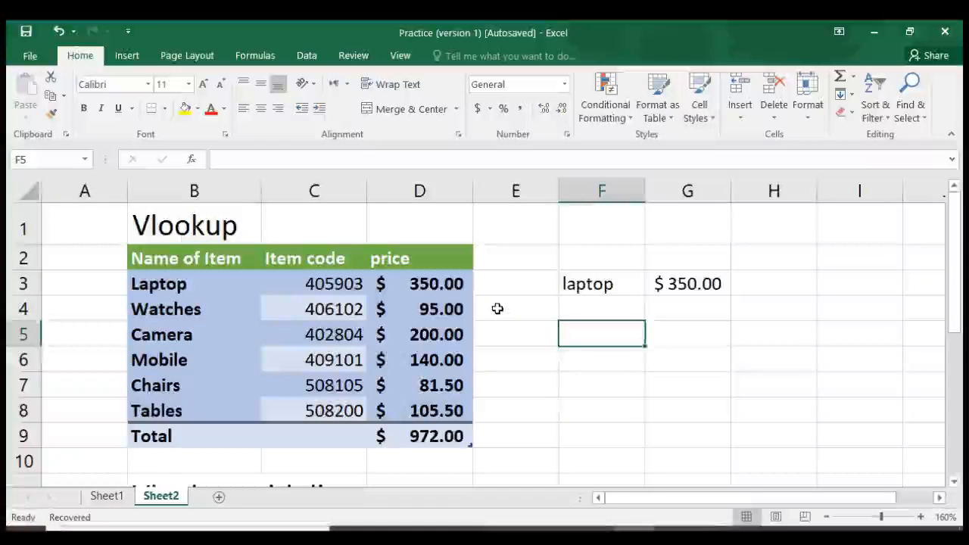
{"action": "key", "text": "Up"}
{"action": "key", "text": "Up"}
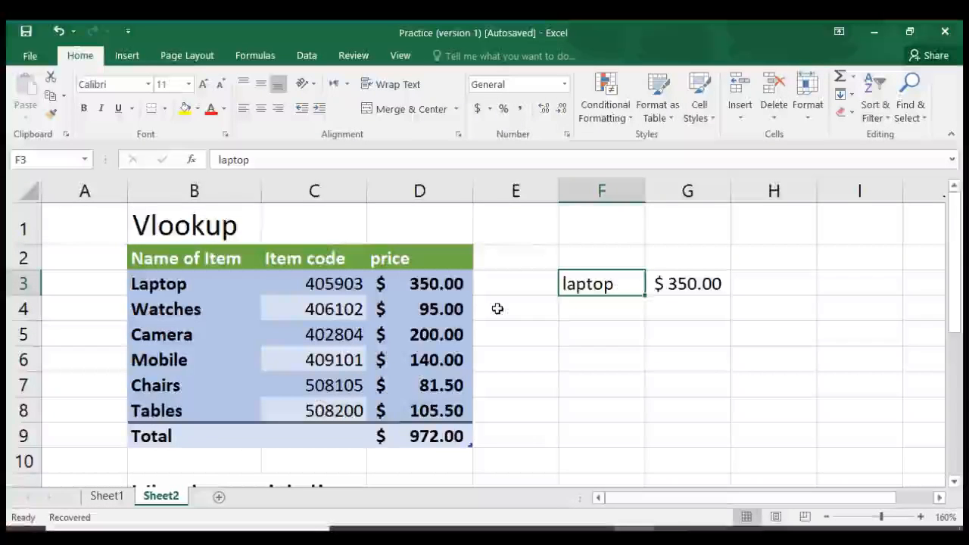
- Delete the existing entries in A13:E13, below the Vlookup with list headings
{"action": "key", "text": "Down"}
{"action": "key", "text": "Down"}
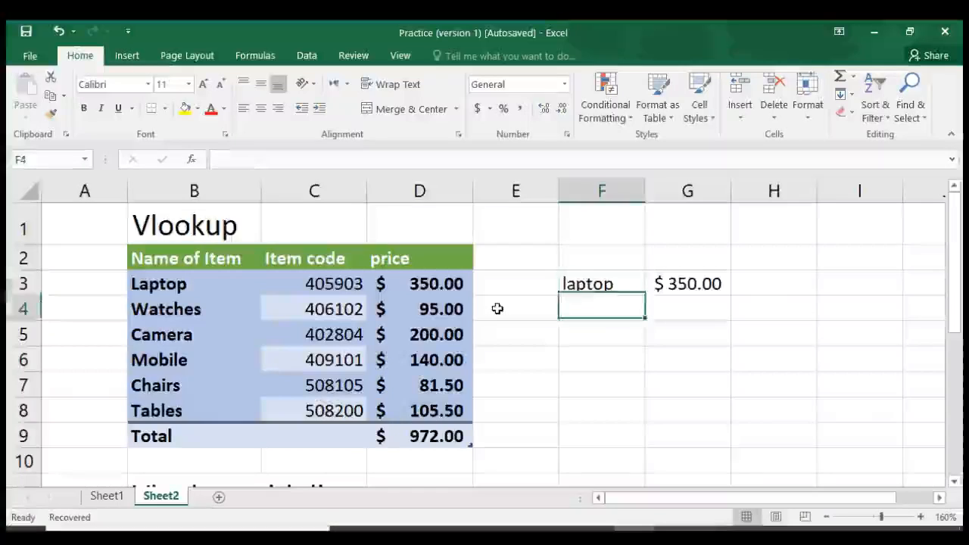
{"action": "key", "text": "Down"}
{"action": "key", "text": "Down"}
{"action": "key", "text": "Down"}
{"action": "key", "text": "Down"}
{"action": "key", "text": "Down"}
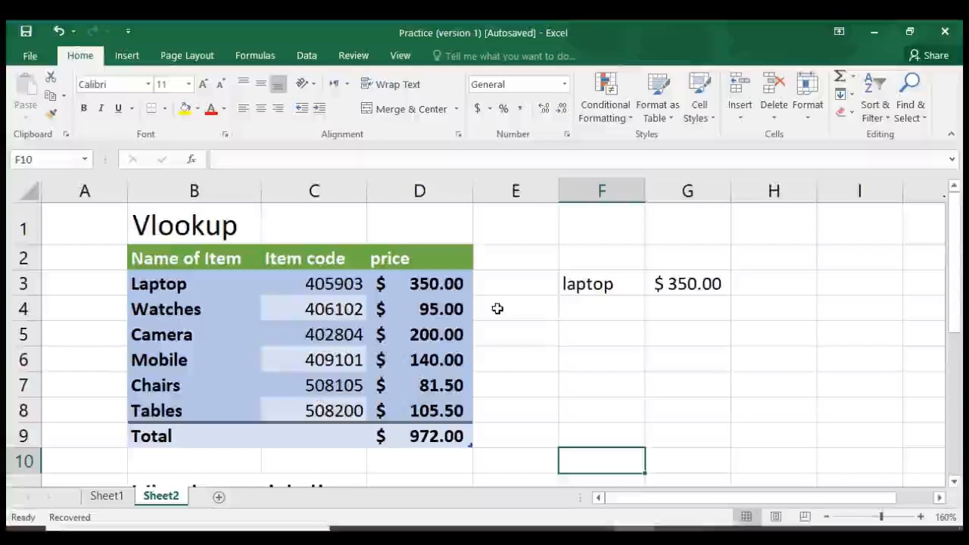
{"action": "key", "text": "Left"}
{"action": "key", "text": "Left"}
{"action": "key", "text": "Left"}
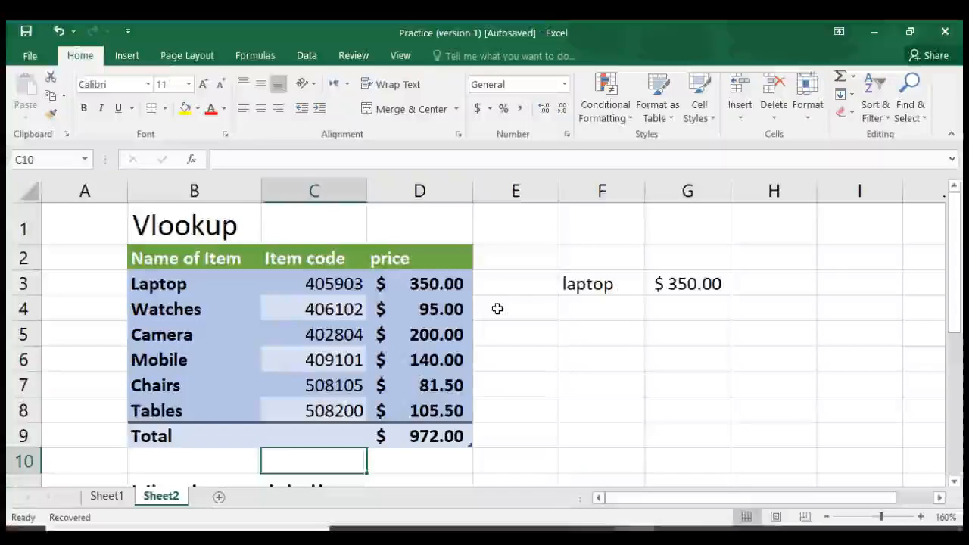
{"action": "key", "text": "Down"}
{"action": "key", "text": "Down"}
{"action": "key", "text": "Down"}
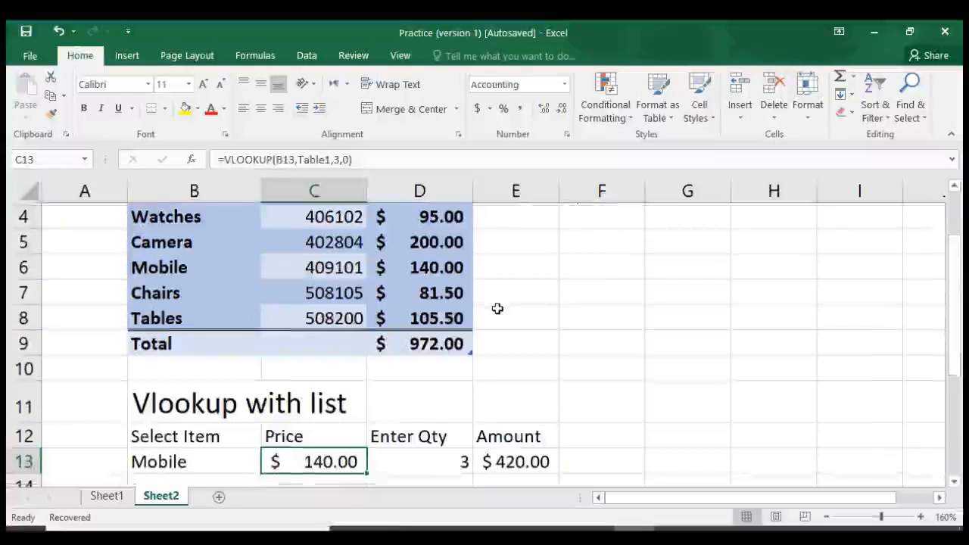
{"action": "key", "text": "Left"}
{"action": "key", "text": "Left"}
{"action": "key", "text": "shift+Right"}
{"action": "key", "text": "shift+Right"}
{"action": "key", "text": "shift+Right"}
{"action": "key", "text": "shift+Right"}
{"action": "key", "text": "Delete"}
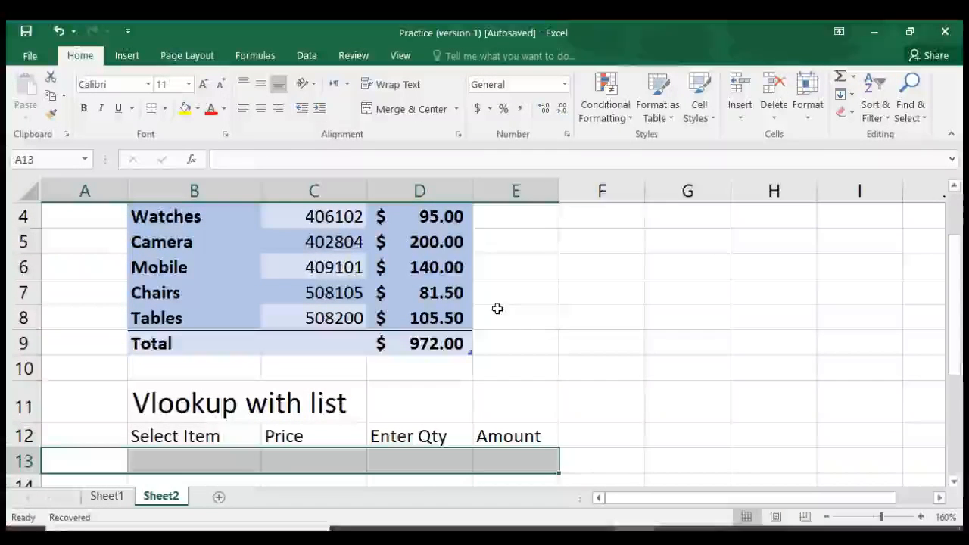
- Clear everything from cell B13, including its existing data validation and input message
{"action": "key", "text": "Left"}
{"action": "key", "text": "Right"}
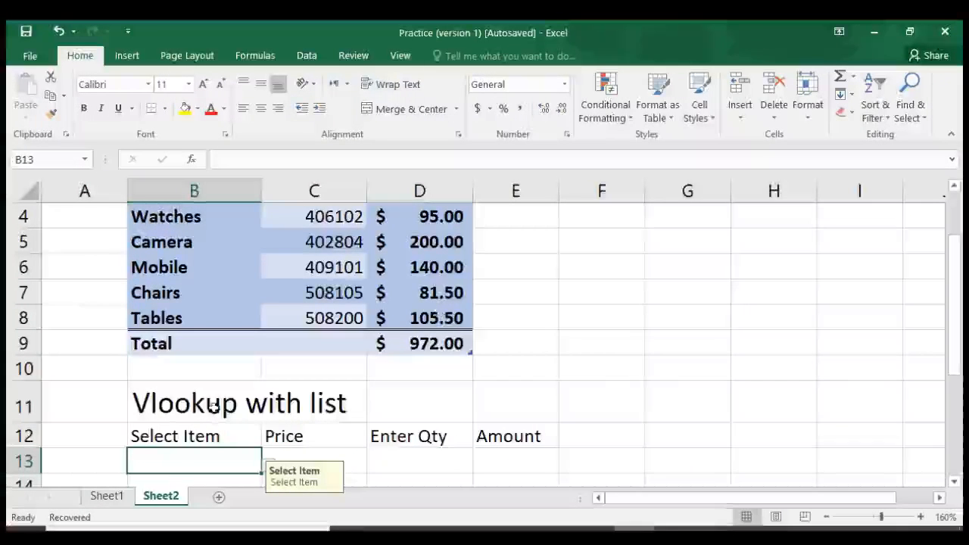
{"action": "key", "text": "alt+e"}
{"action": "key", "text": "a"}
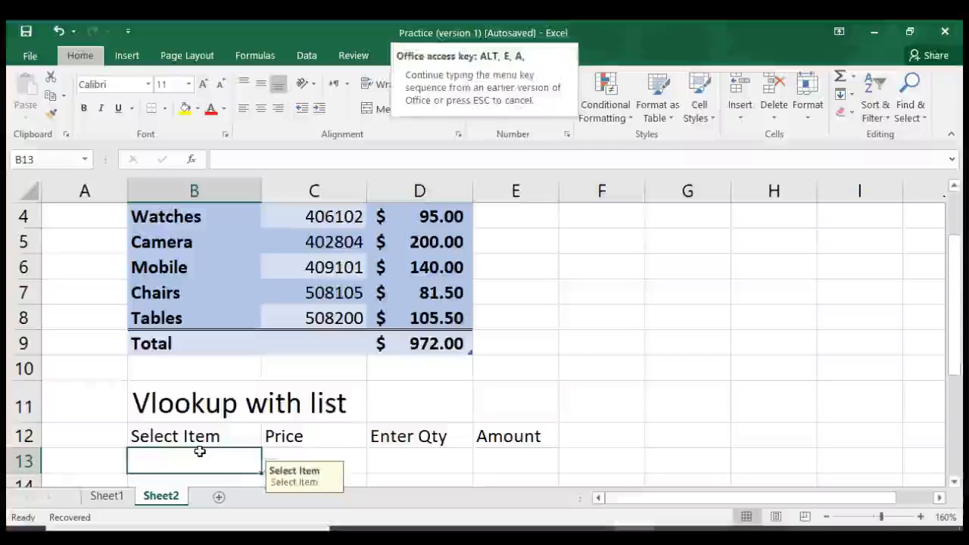
{"action": "key", "text": "a"}
{"action": "key", "text": "Up"}
{"action": "left_click", "coordinate": [199, 451]}
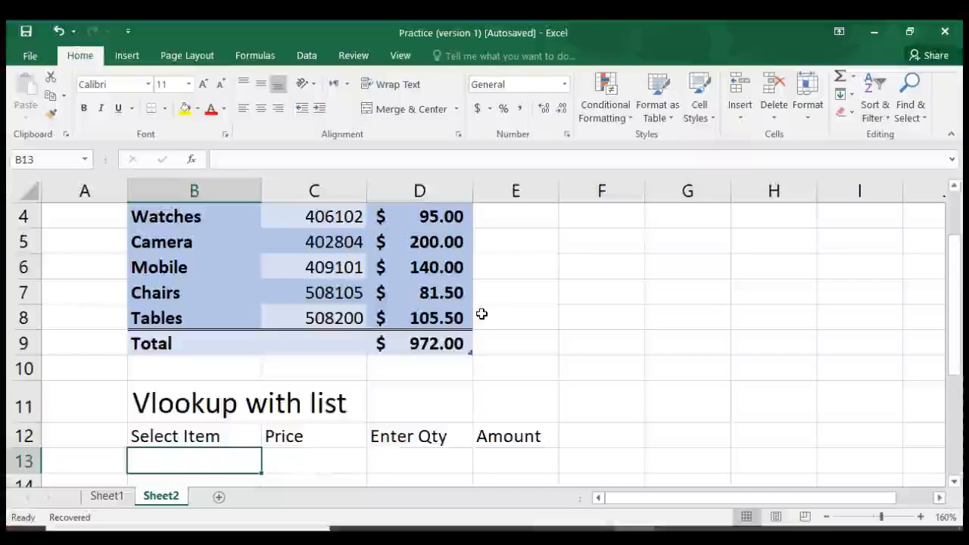
- Open Data Validation for cell B13 and set the allowed entry type to List
{"action": "left_click", "coordinate": [304, 54]}
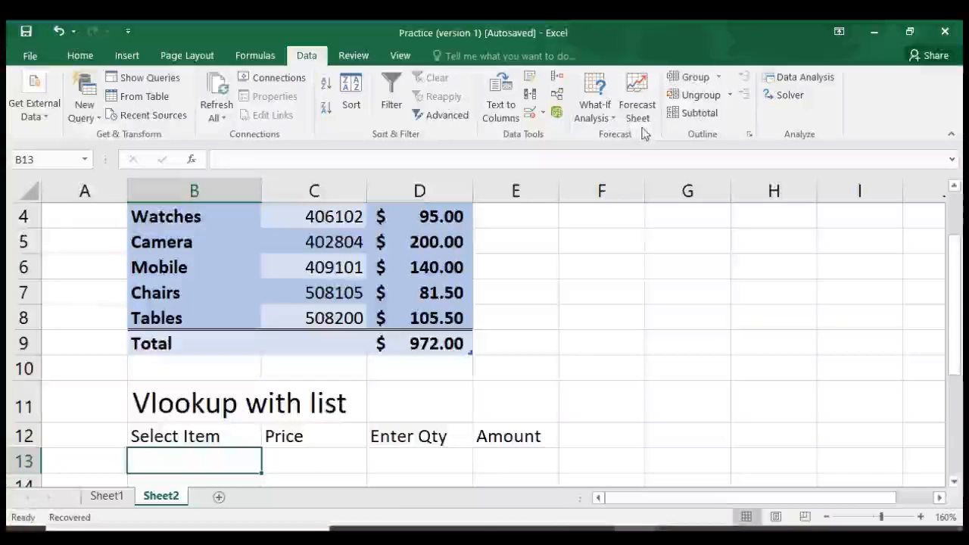
{"action": "left_click", "coordinate": [542, 115]}
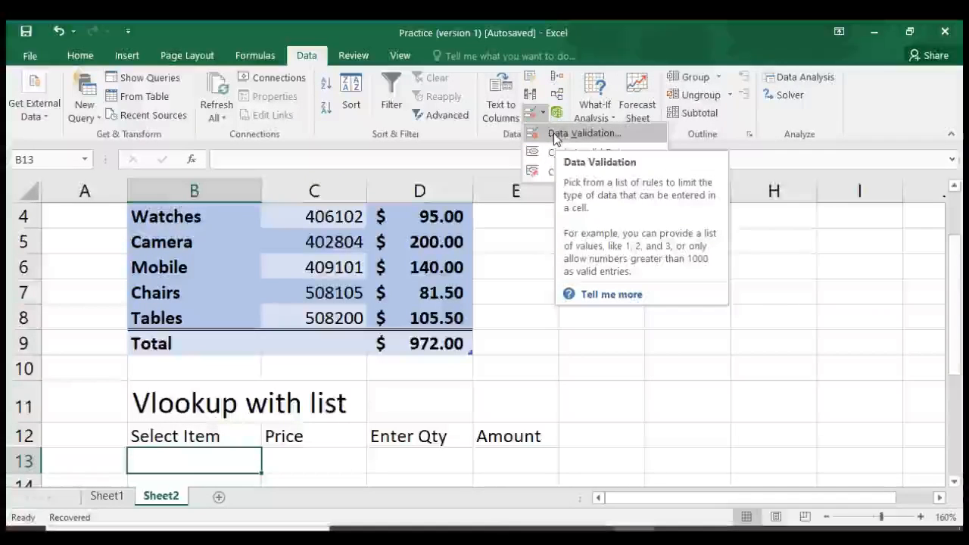
{"action": "left_click", "coordinate": [554, 135]}
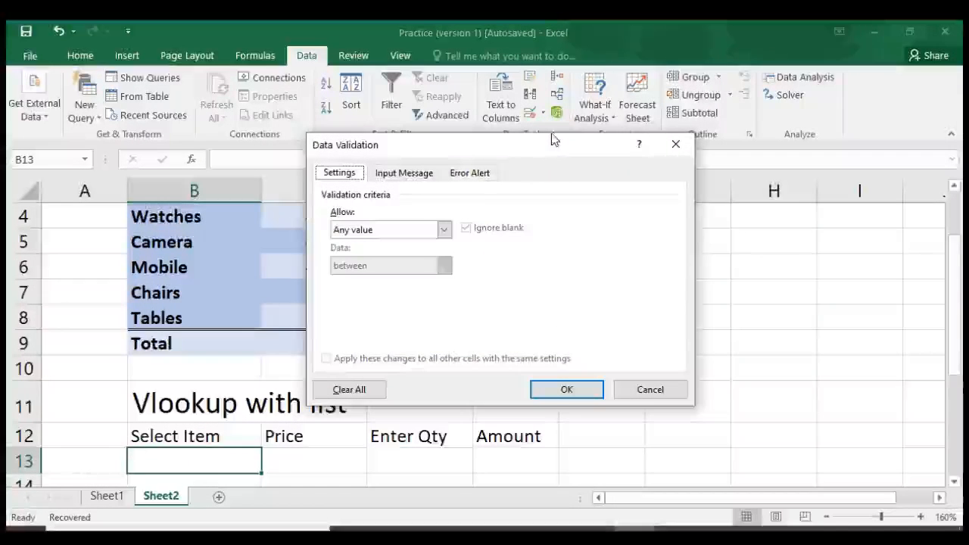
{"action": "left_click", "coordinate": [440, 229]}
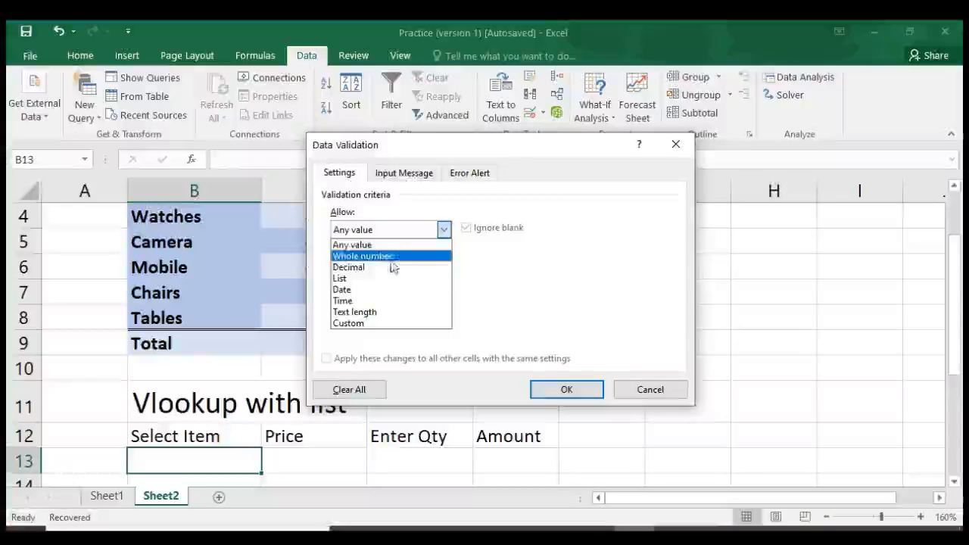
{"action": "left_click", "coordinate": [376, 279]}
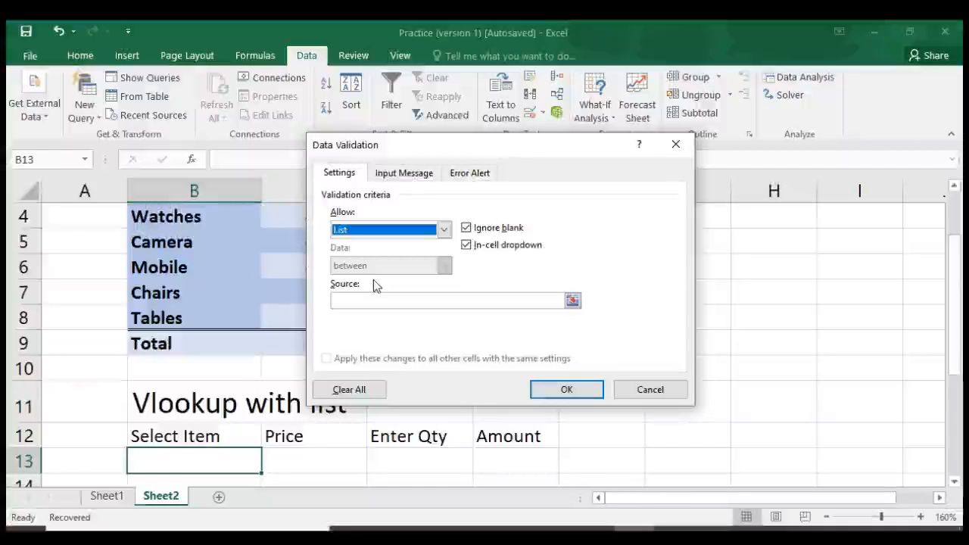
- Set the validation list source to the item names in $B$3:$B$8 and apply the rule
{"action": "left_click", "coordinate": [572, 301]}
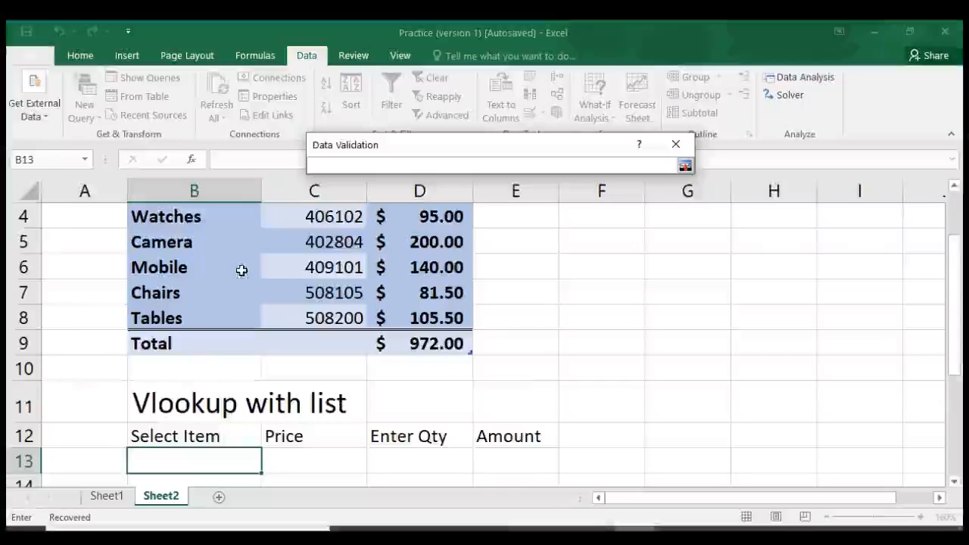
{"action": "left_click", "coordinate": [204, 268]}
{"action": "key", "text": "Up"}
{"action": "key", "text": "Up"}
{"action": "key", "text": "Up"}
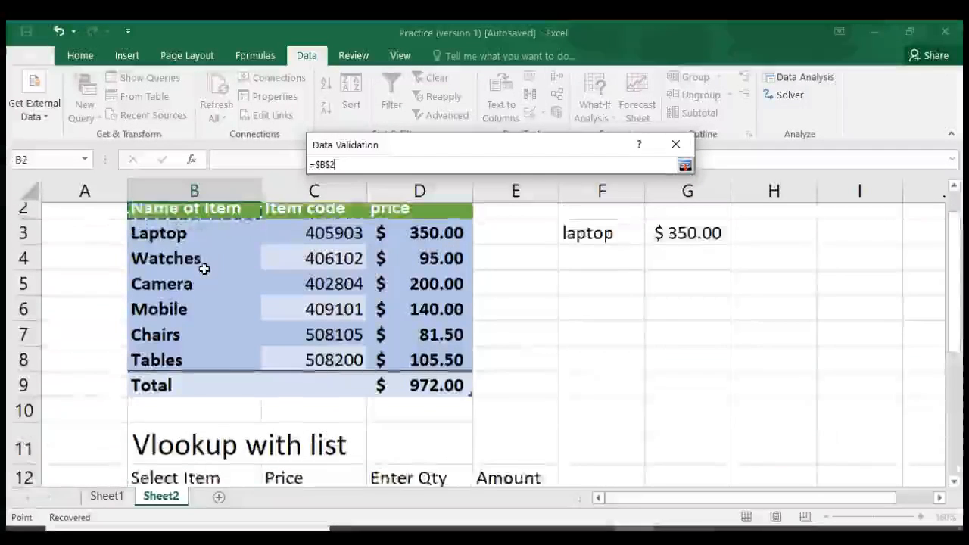
{"action": "key", "text": "shift+Down"}
{"action": "key", "text": "shift+Down"}
{"action": "key", "text": "shift+Down"}
{"action": "key", "text": "shift+Down"}
{"action": "key", "text": "shift+Down"}
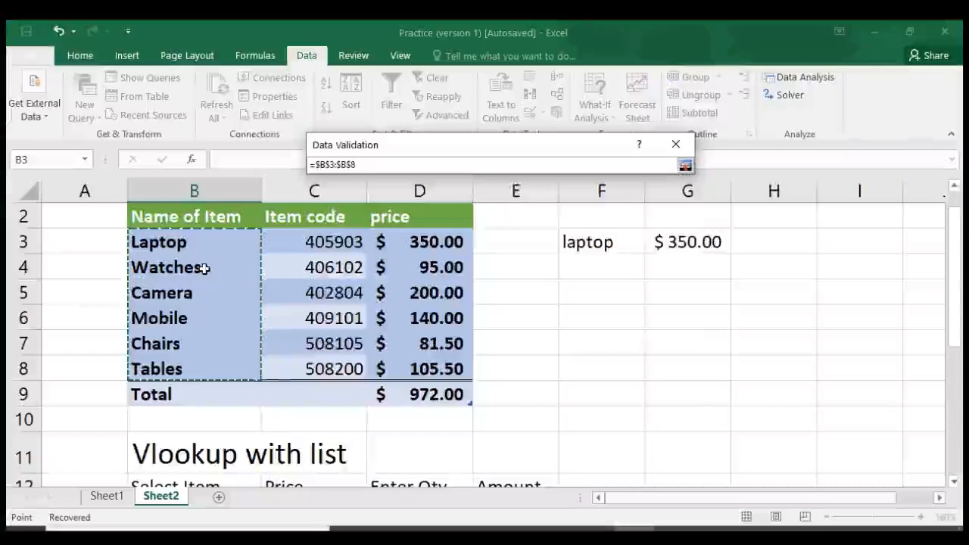
{"action": "key", "text": "Return"}
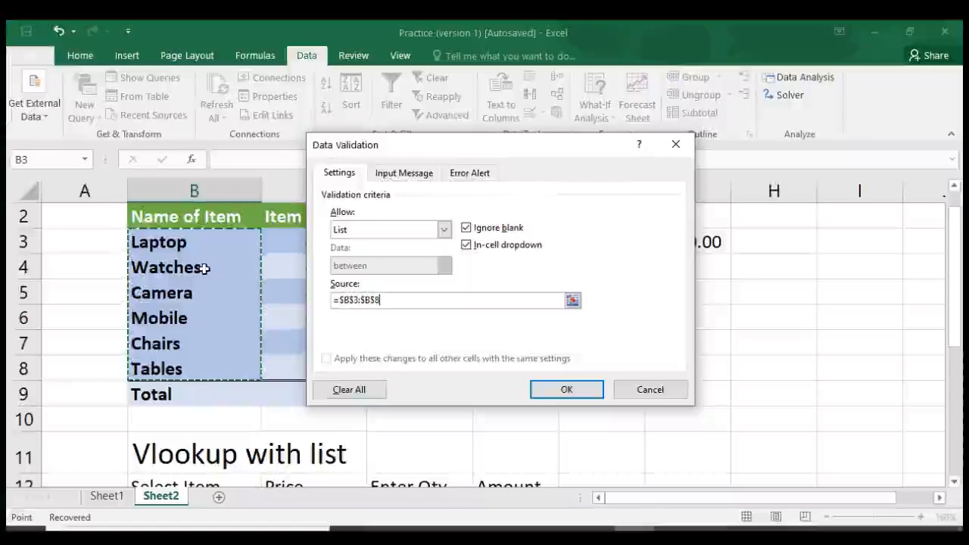
{"action": "left_click", "coordinate": [577, 394]}
{"action": "scroll", "coordinate": [376, 411], "scroll_direction": "down", "scroll_amount": 2}
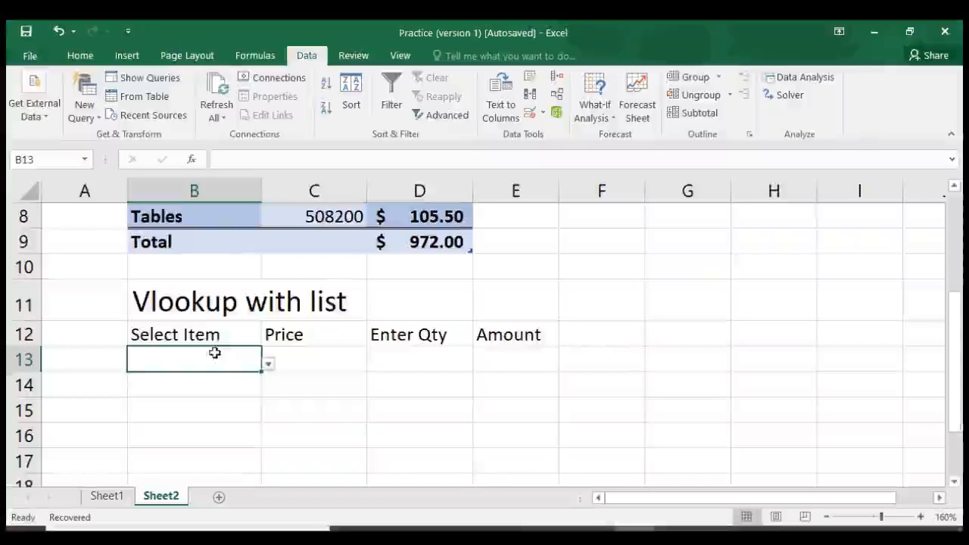
- Test the item list in B13 by choosing Laptop, Mobile and Chairs, and finally select Watches
{"action": "left_click", "coordinate": [268, 364]}
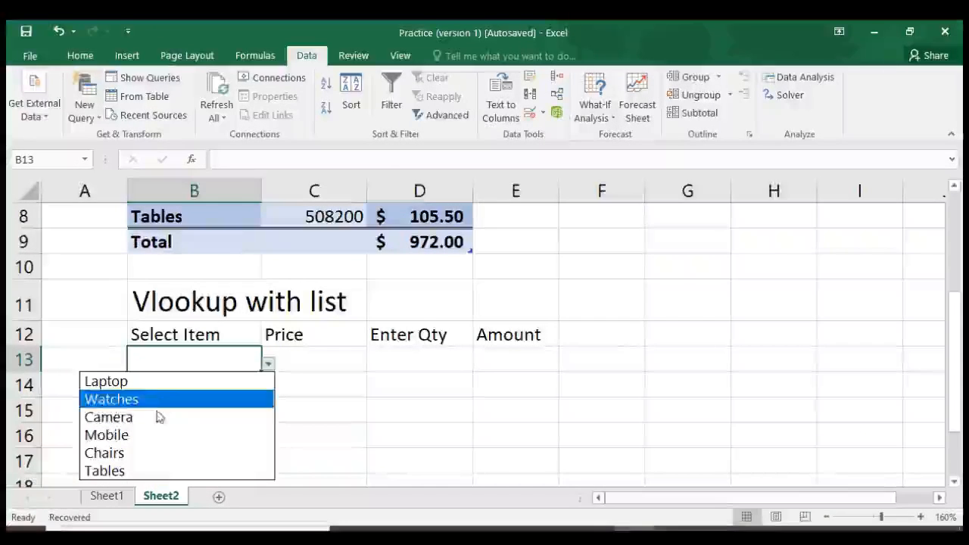
{"action": "left_click", "coordinate": [132, 381]}
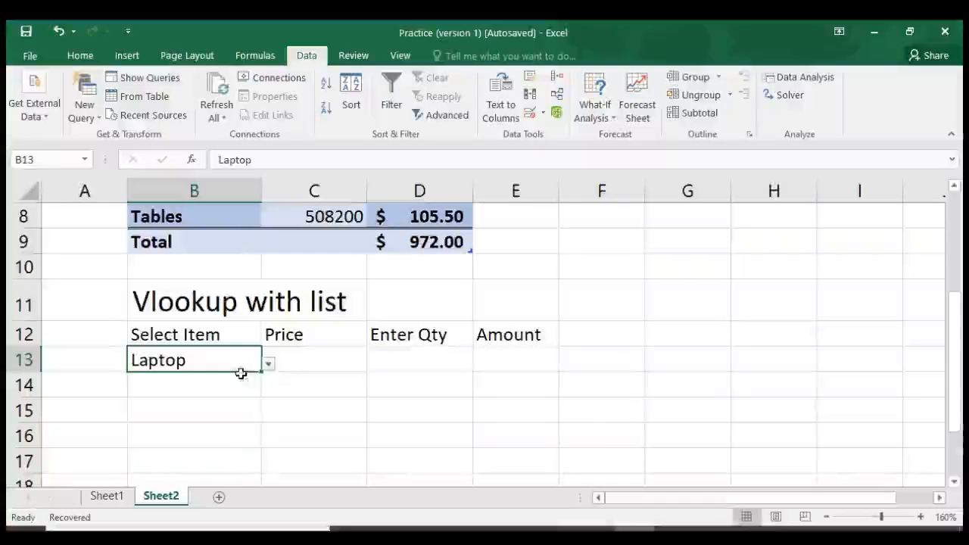
{"action": "left_click", "coordinate": [269, 365]}
{"action": "left_click", "coordinate": [190, 434]}
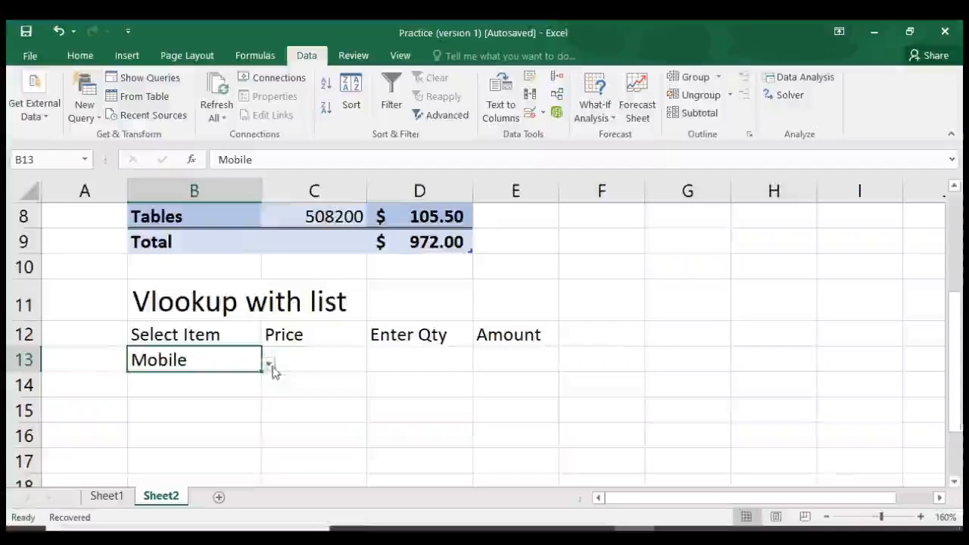
{"action": "left_click", "coordinate": [271, 366]}
{"action": "left_click", "coordinate": [168, 454]}
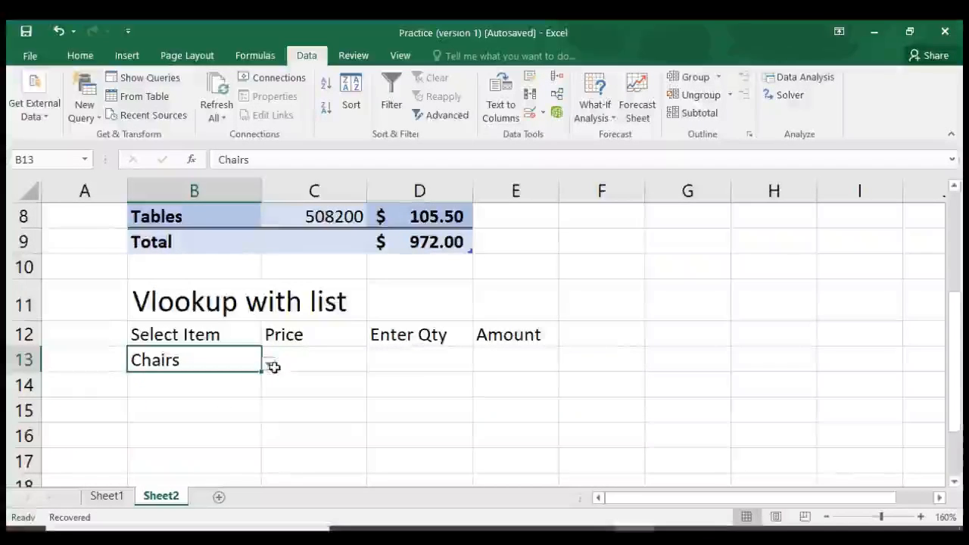
{"action": "left_click", "coordinate": [269, 365]}
{"action": "left_click", "coordinate": [171, 397]}
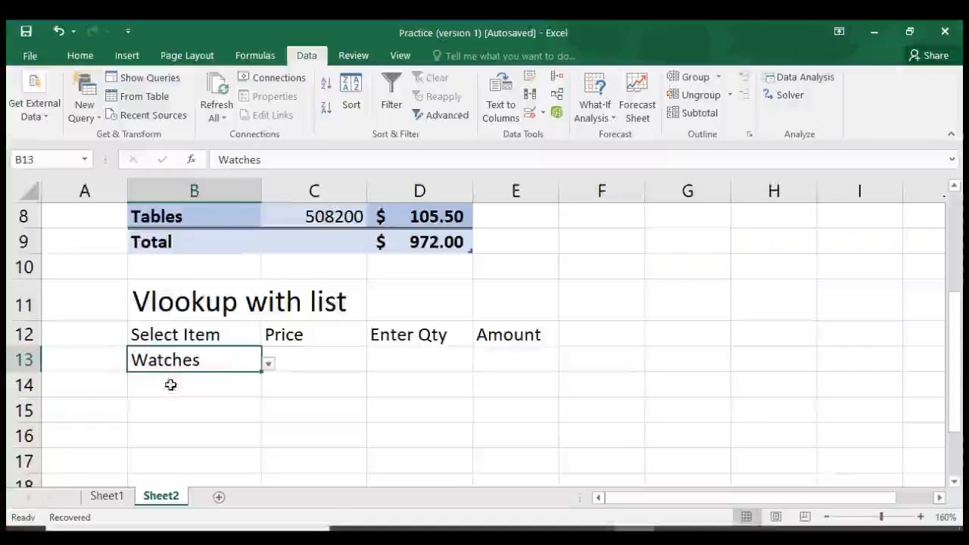
- Start a VLOOKUP formula in the Price cell C13 with B13 as the lookup value
{"action": "left_click", "coordinate": [299, 360]}
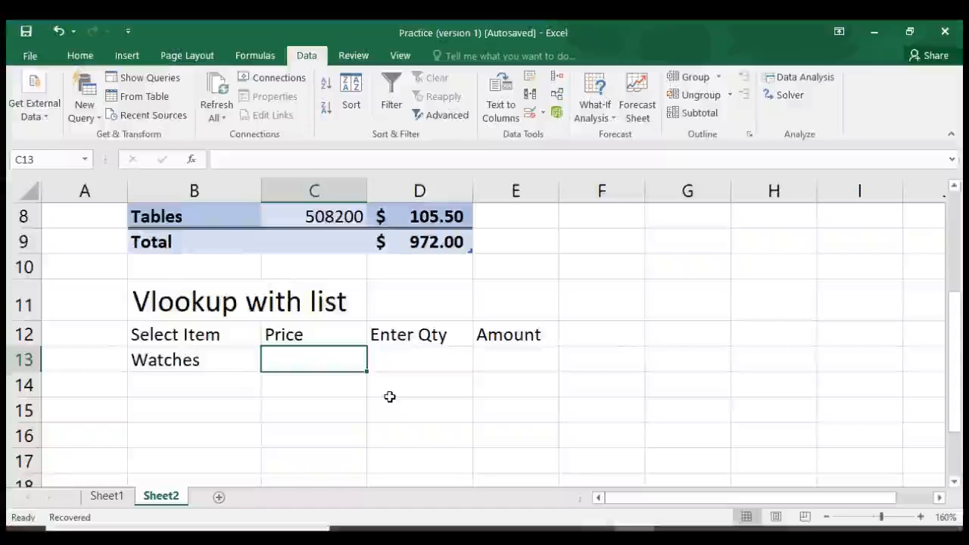
{"action": "type", "text": "=vl"}
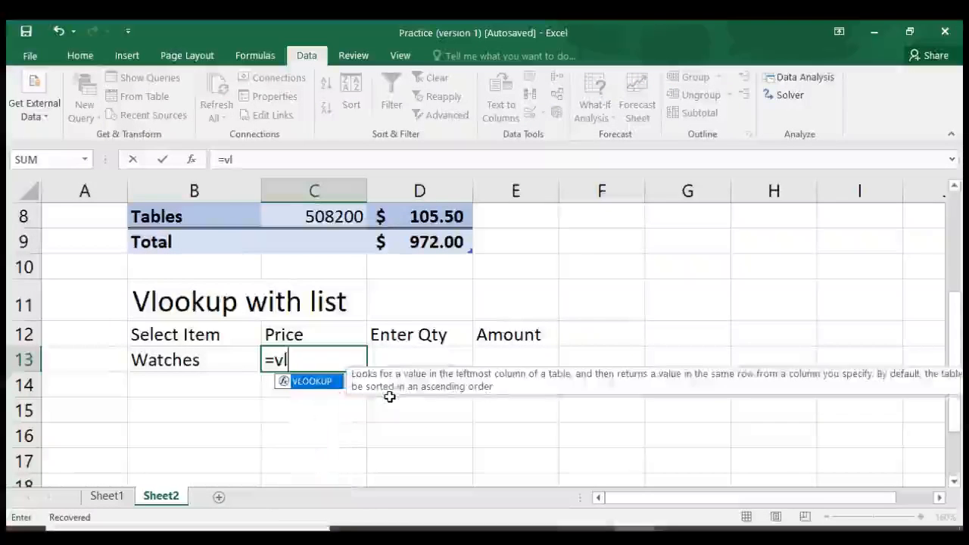
{"action": "type", "text": "ookup("}
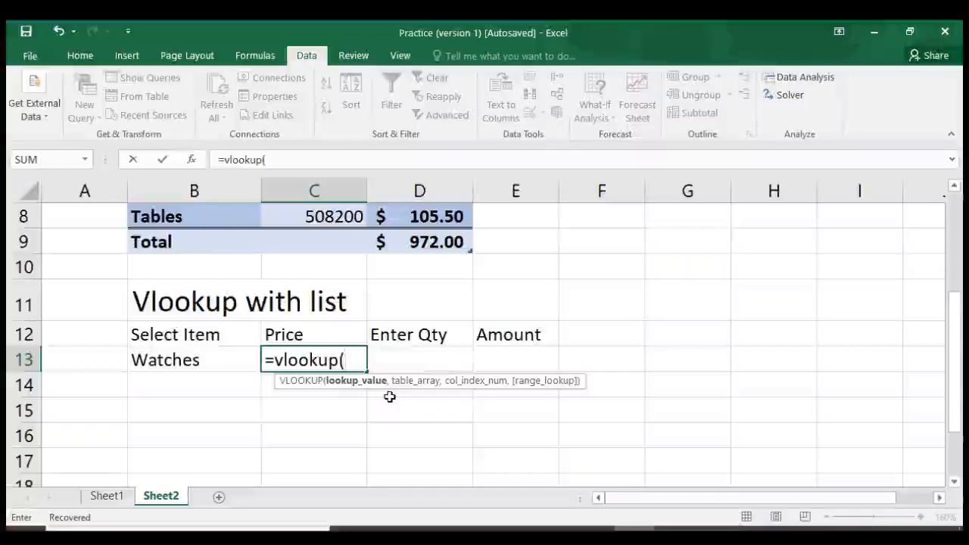
{"action": "key", "text": "Left"}
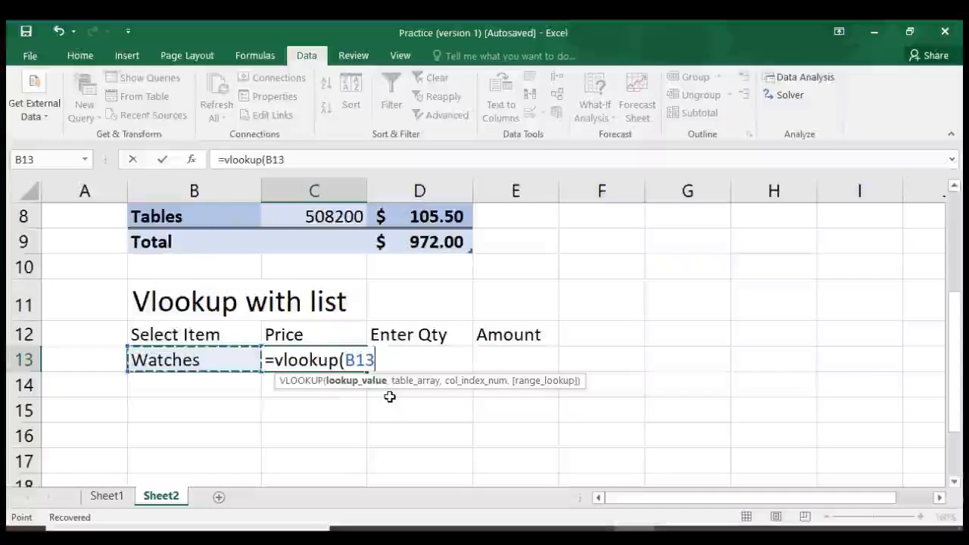
{"action": "type", "text": ","}
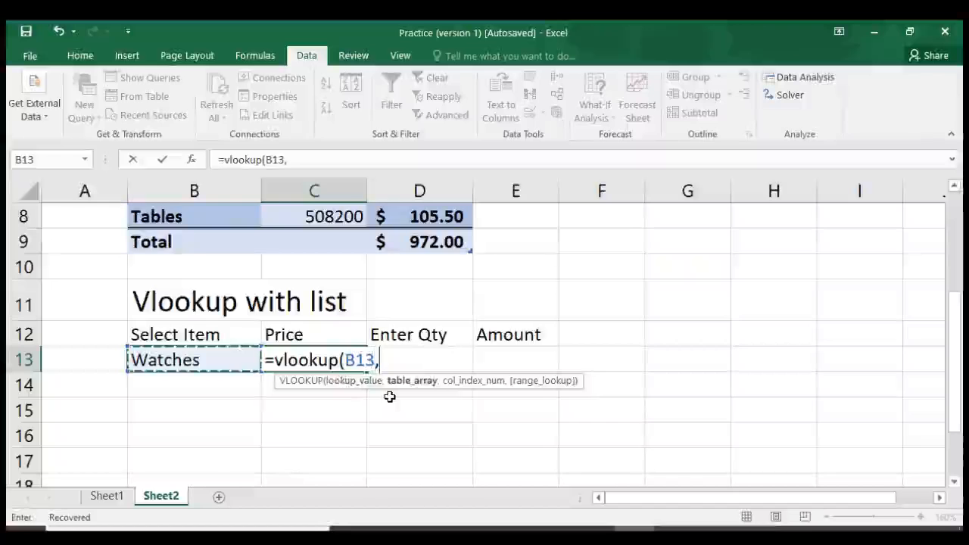
- Use the item rows B3:D8 of Table1 as the table array of the VLOOKUP formula
{"action": "key", "text": "Up"}
{"action": "key", "text": "Up"}
{"action": "key", "text": "Up"}
{"action": "key", "text": "Up"}
{"action": "key", "text": "Up"}
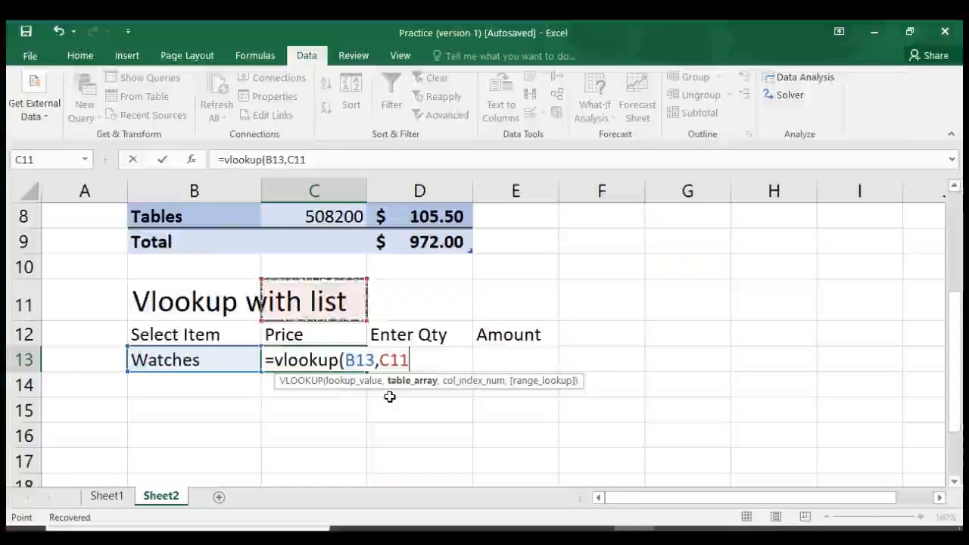
{"action": "key", "text": "Up"}
{"action": "key", "text": "Up"}
{"action": "key", "text": "Up"}
{"action": "key", "text": "Up"}
{"action": "key", "text": "Up"}
{"action": "key", "text": "Up"}
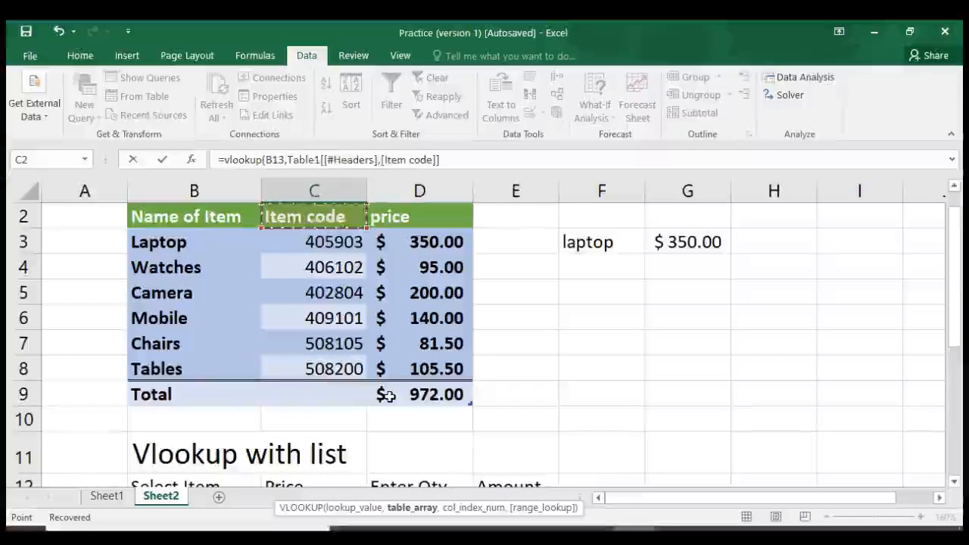
{"action": "key", "text": "Down"}
{"action": "key", "text": "Left"}
{"action": "key", "text": "shift+Right"}
{"action": "key", "text": "shift+Right"}
{"action": "key", "text": "shift+Down"}
{"action": "key", "text": "shift+Down"}
{"action": "key", "text": "shift+Down"}
{"action": "key", "text": "shift+Down"}
{"action": "key", "text": "shift+Down"}
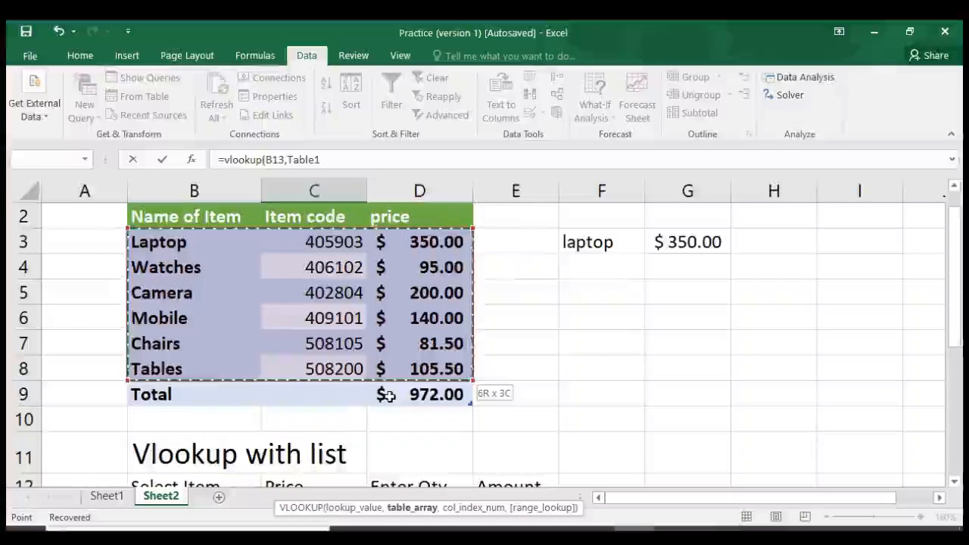
- Complete the C13 formula with column index 3 and range lookup 0, giving =VLOOKUP(B13,Table1,3,0)
{"action": "scroll", "coordinate": [411, 255], "scroll_direction": "down", "scroll_amount": 3}
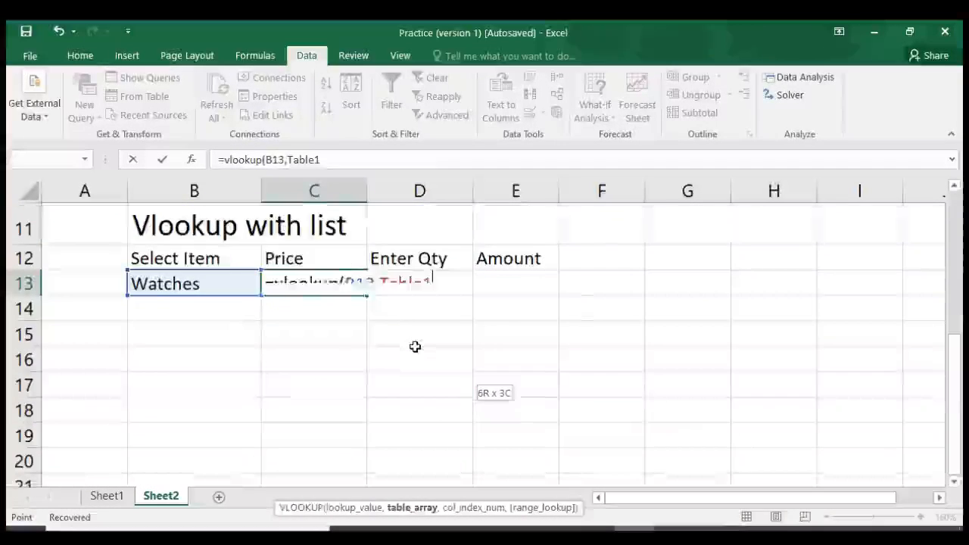
{"action": "type", "text": ",3,"}
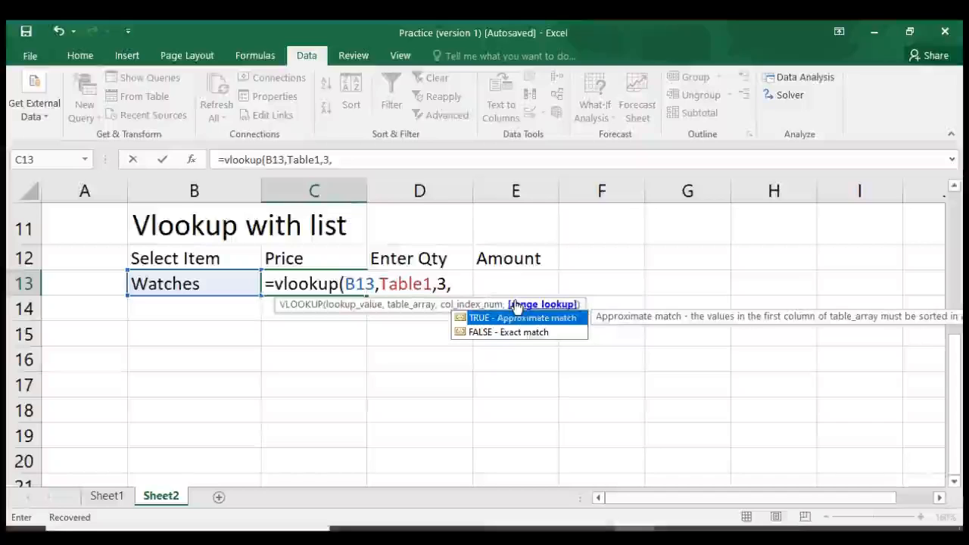
{"action": "type", "text": "0)"}
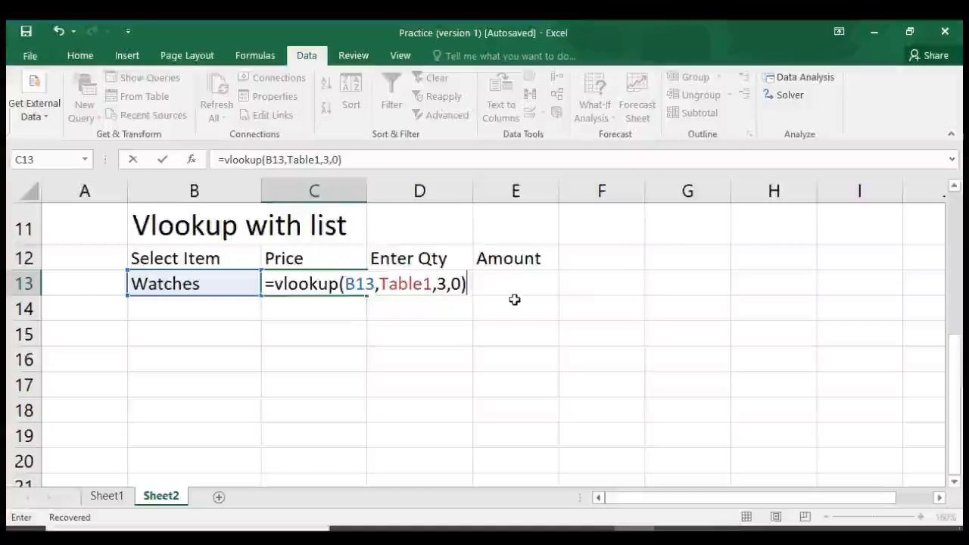
{"action": "key", "text": "Return"}
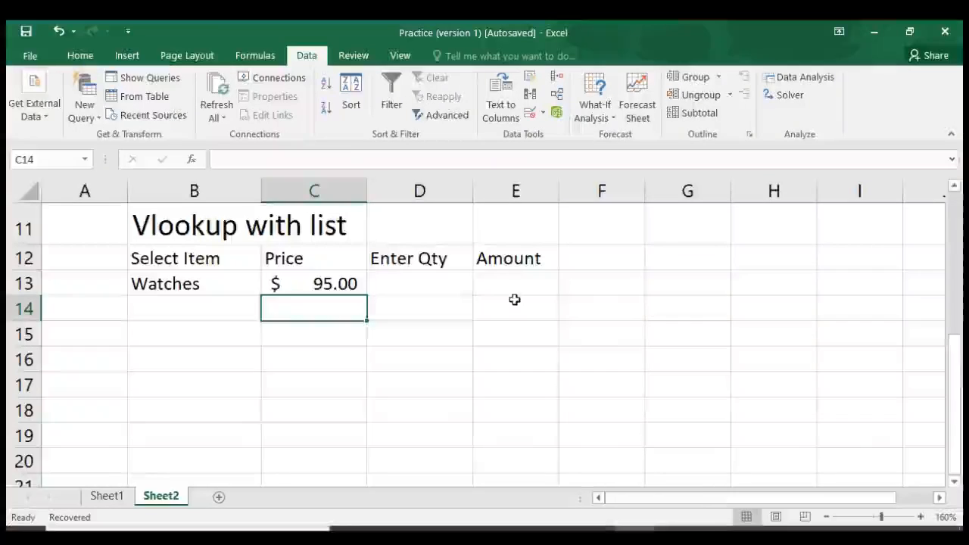
- Check the price returned in C13 against the Watches row of the item table
{"action": "key", "text": "Up"}
{"action": "key", "text": "Up"}
{"action": "key", "text": "Up"}
{"action": "key", "text": "Up"}
{"action": "key", "text": "Up"}
{"action": "key", "text": "Up"}
{"action": "key", "text": "Up"}
{"action": "key", "text": "Up"}
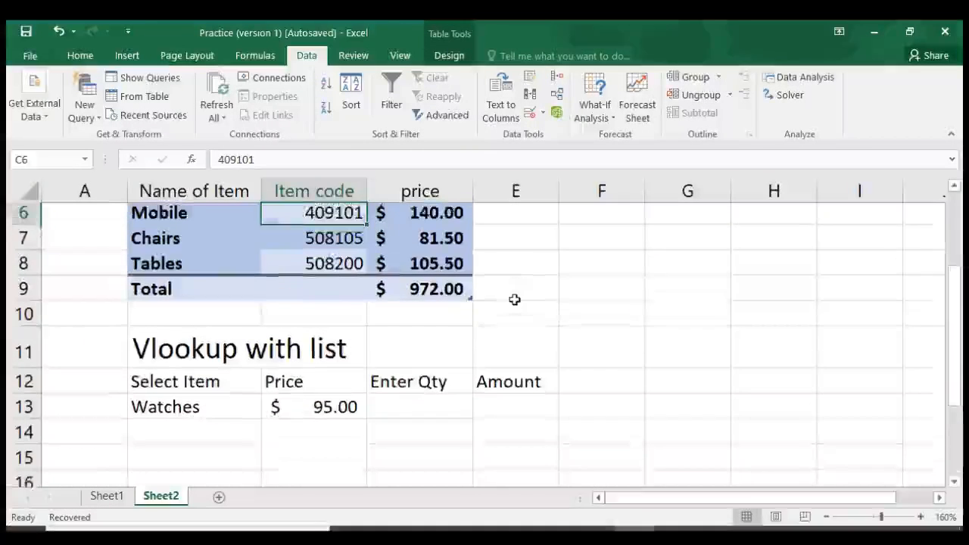
{"action": "key", "text": "Down"}
{"action": "key", "text": "Down"}
{"action": "key", "text": "Down"}
{"action": "key", "text": "Down"}
{"action": "key", "text": "Down"}
{"action": "key", "text": "Up"}
{"action": "key", "text": "Up"}
{"action": "key", "text": "Up"}
{"action": "key", "text": "Up"}
{"action": "key", "text": "Up"}
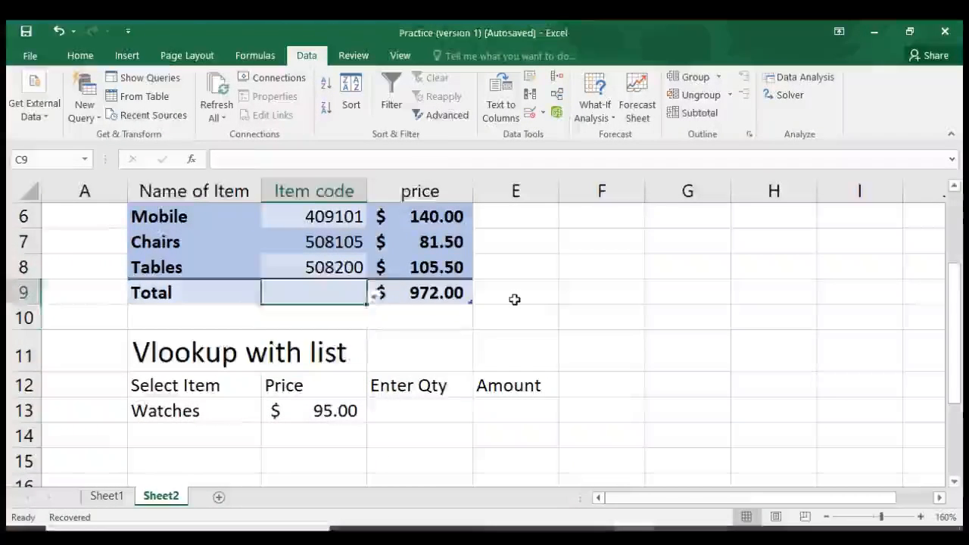
{"action": "key", "text": "Up"}
{"action": "key", "text": "Up"}
{"action": "key", "text": "Up"}
{"action": "key", "text": "Up"}
{"action": "key", "text": "Down"}
{"action": "key", "text": "Down"}
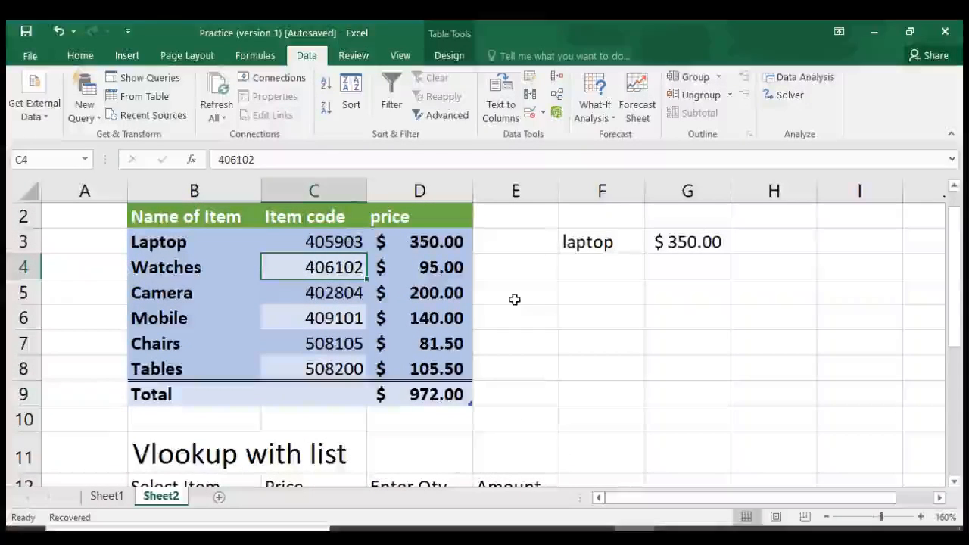
{"action": "key", "text": "Down"}
{"action": "key", "text": "Down"}
{"action": "key", "text": "Down"}
{"action": "key", "text": "Down"}
{"action": "key", "text": "Down"}
{"action": "key", "text": "Down"}
{"action": "key", "text": "Down"}
{"action": "key", "text": "Down"}
{"action": "key", "text": "Down"}
{"action": "key", "text": "Down"}
{"action": "key", "text": "Down"}
{"action": "key", "text": "Up"}
{"action": "key", "text": "Up"}
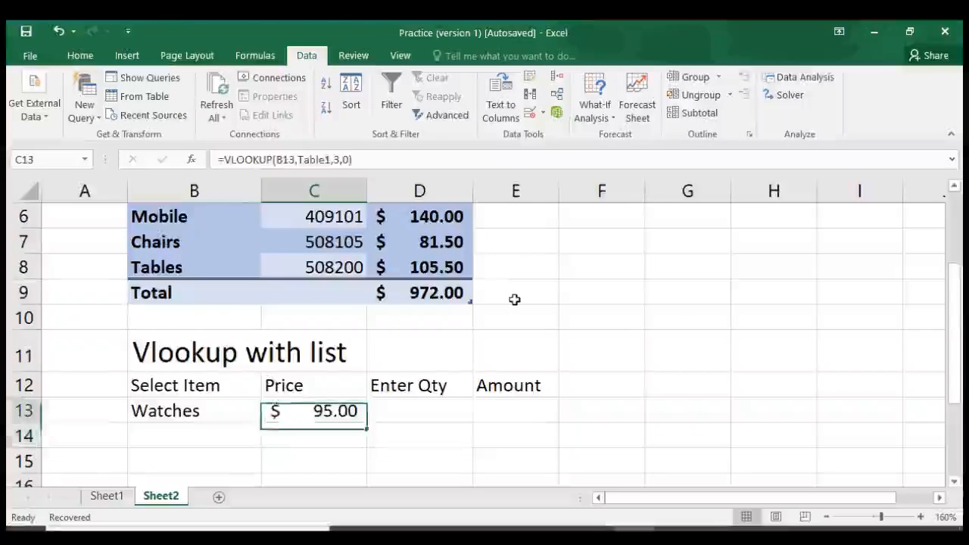
- Test the price lookup by choosing Chairs and finally Camera from the item list in B13
{"action": "left_click", "coordinate": [827, 517]}
{"action": "left_click", "coordinate": [826, 517]}
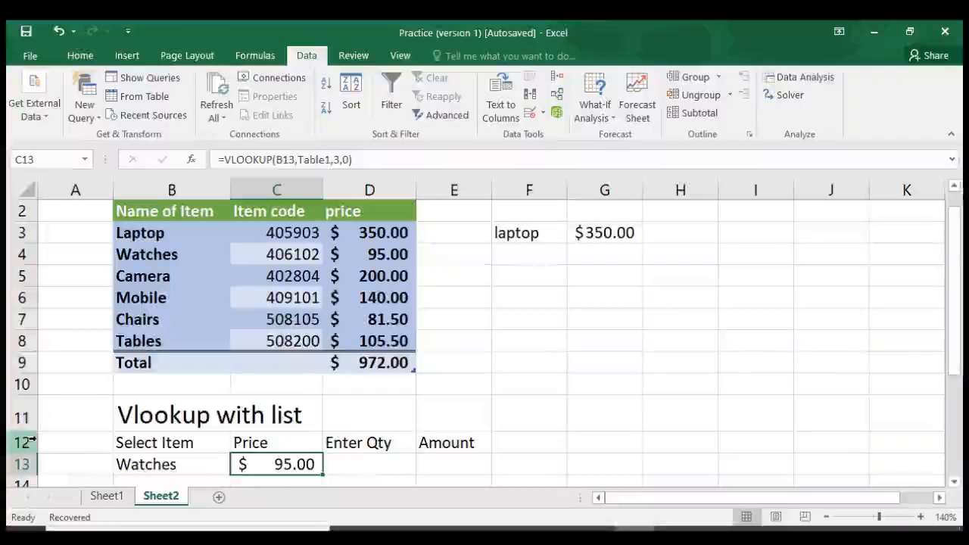
{"action": "left_click", "coordinate": [148, 469]}
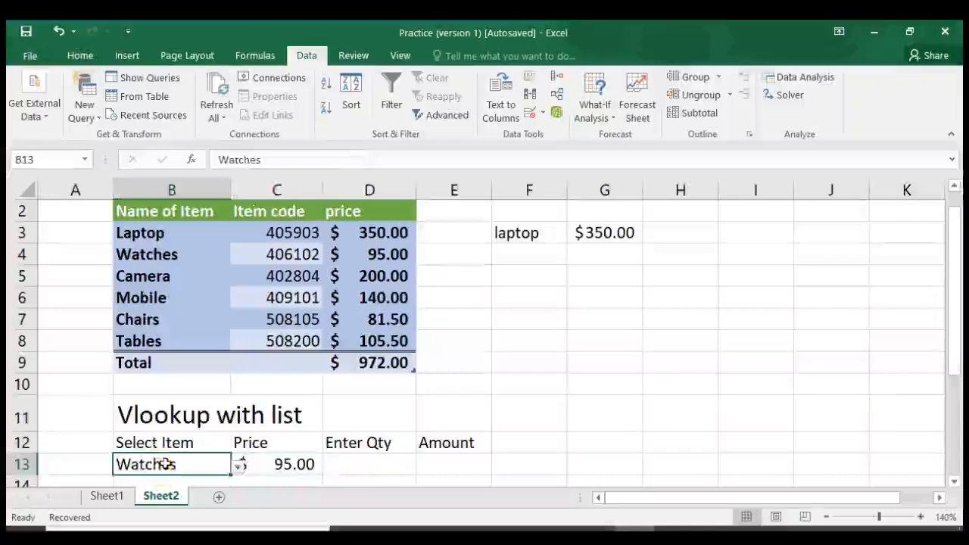
{"action": "left_click", "coordinate": [236, 465]}
{"action": "left_click", "coordinate": [124, 429]}
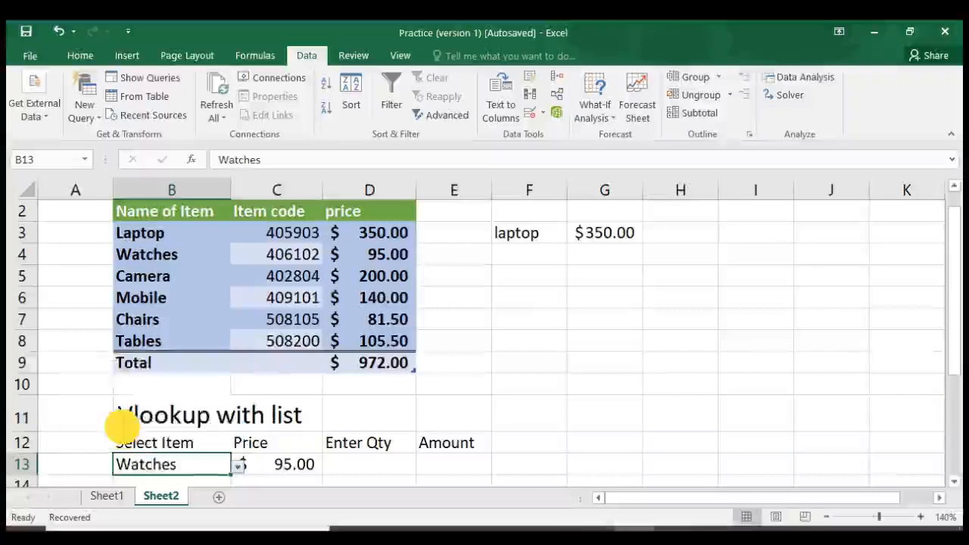
{"action": "left_click", "coordinate": [239, 470]}
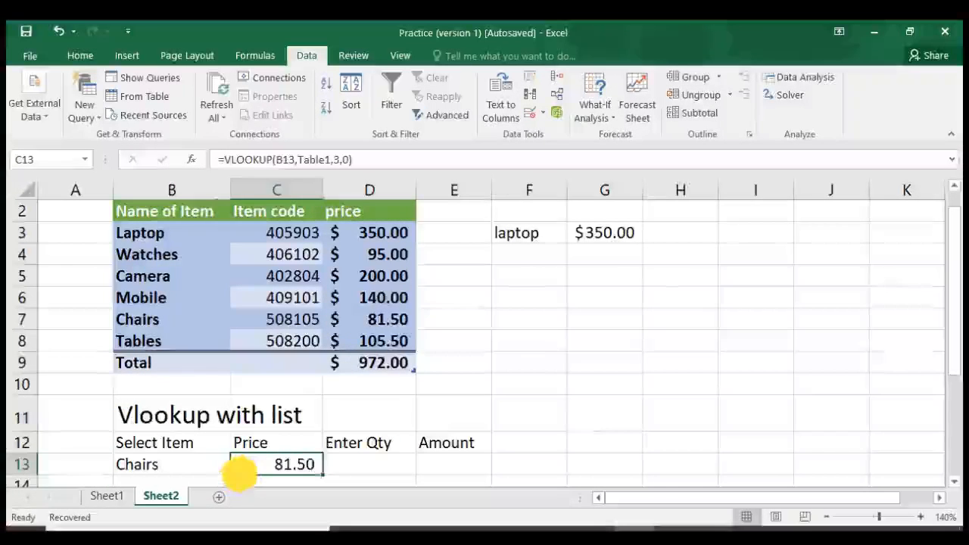
{"action": "left_click", "coordinate": [195, 468]}
{"action": "left_click", "coordinate": [238, 465]}
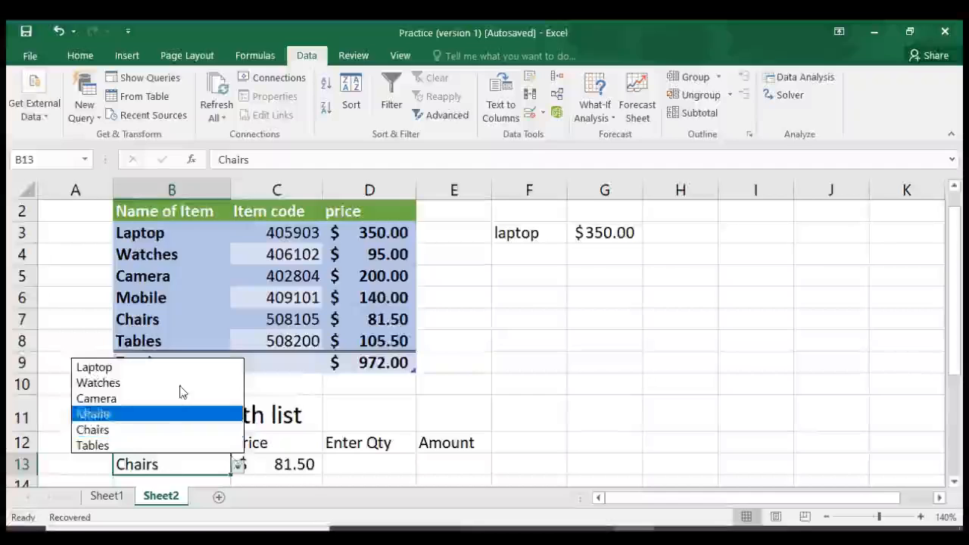
{"action": "left_click", "coordinate": [130, 397]}
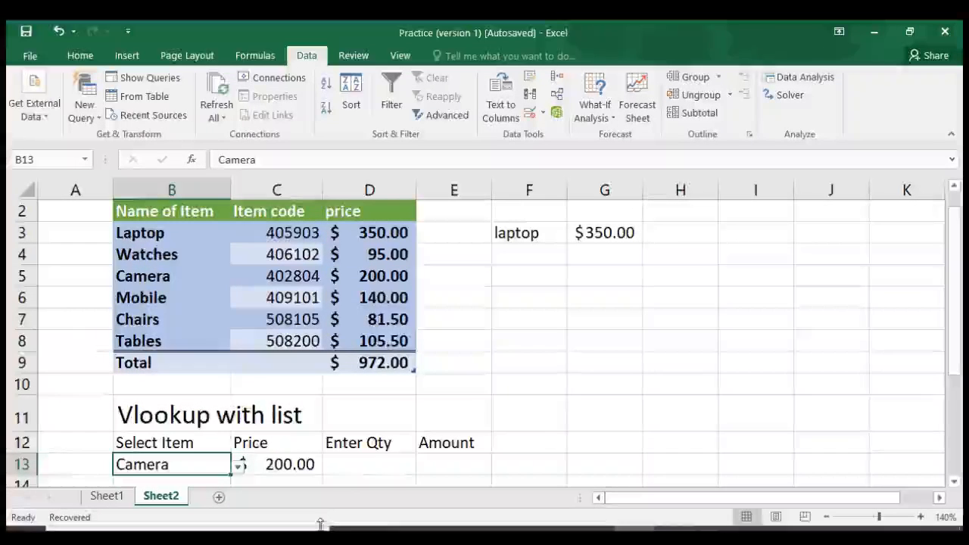
- Enter a quantity of 3 in D13 and calculate the amount in E13 with =C13*D13
{"action": "left_click", "coordinate": [349, 467]}
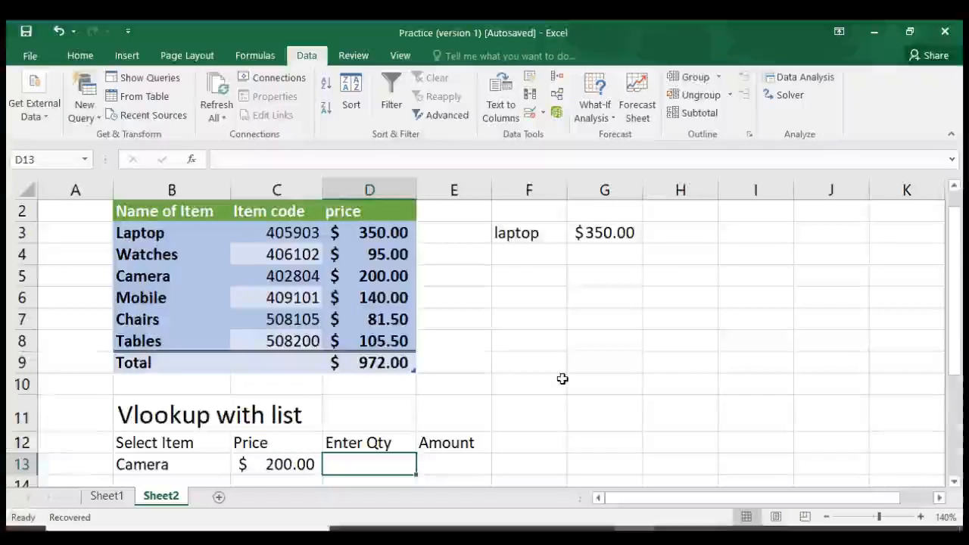
{"action": "key", "text": "F2"}
{"action": "type", "text": "3"}
{"action": "key", "text": "Tab"}
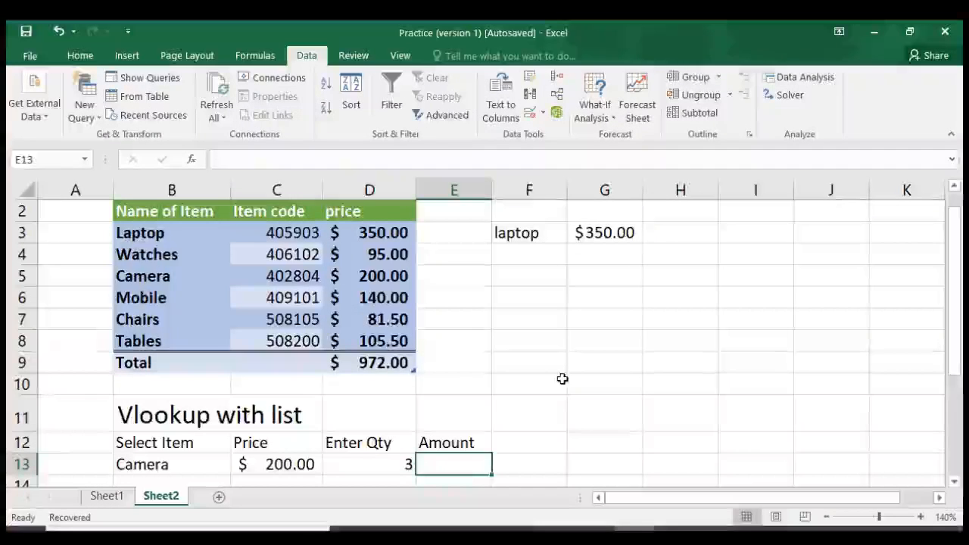
{"action": "type", "text": "="}
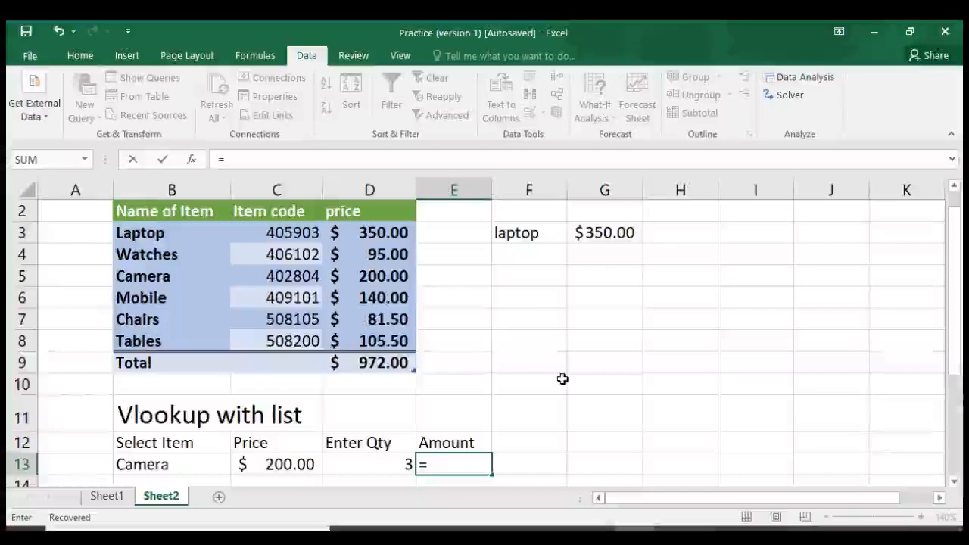
{"action": "key", "text": "Left"}
{"action": "key", "text": "Left"}
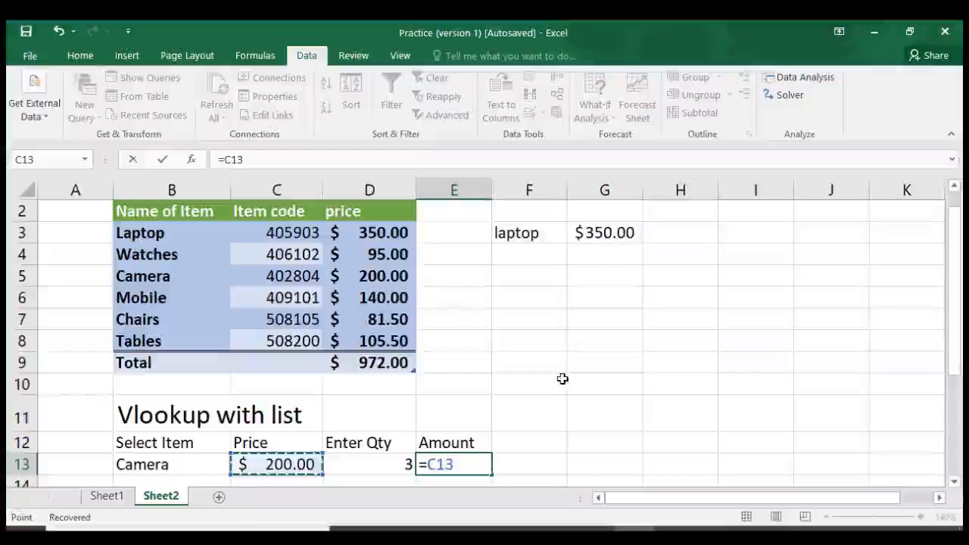
{"action": "type", "text": "*"}
{"action": "key", "text": "Left"}
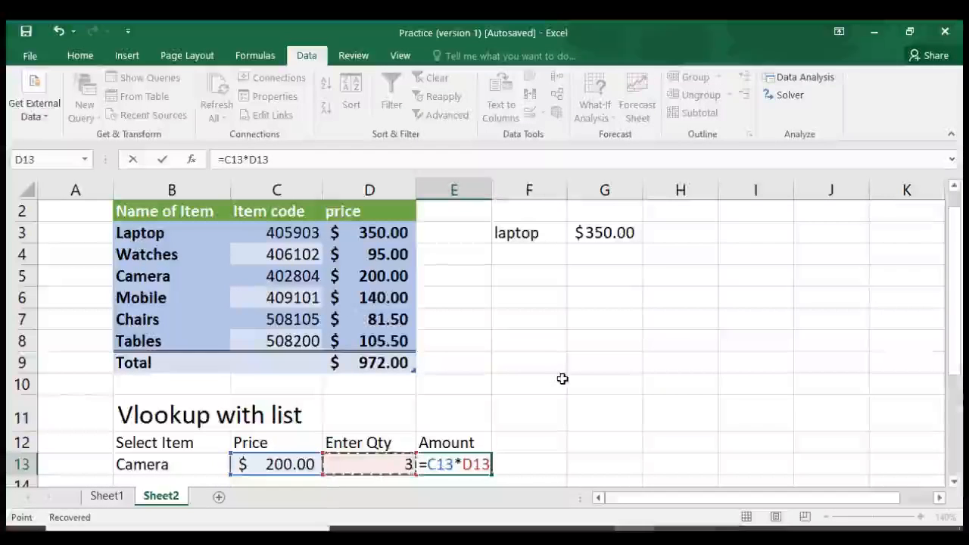
{"action": "key", "text": "Return"}
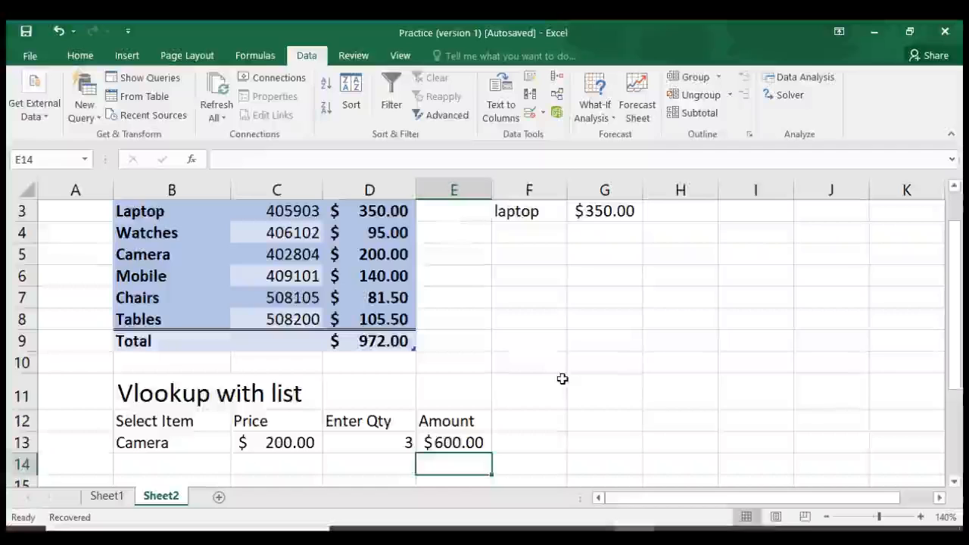
- Choose Laptop from the item list in B13 and widen column E to fit the amount
{"action": "key", "text": "Up"}
{"action": "key", "text": "Left"}
{"action": "key", "text": "Left"}
{"action": "key", "text": "Left"}
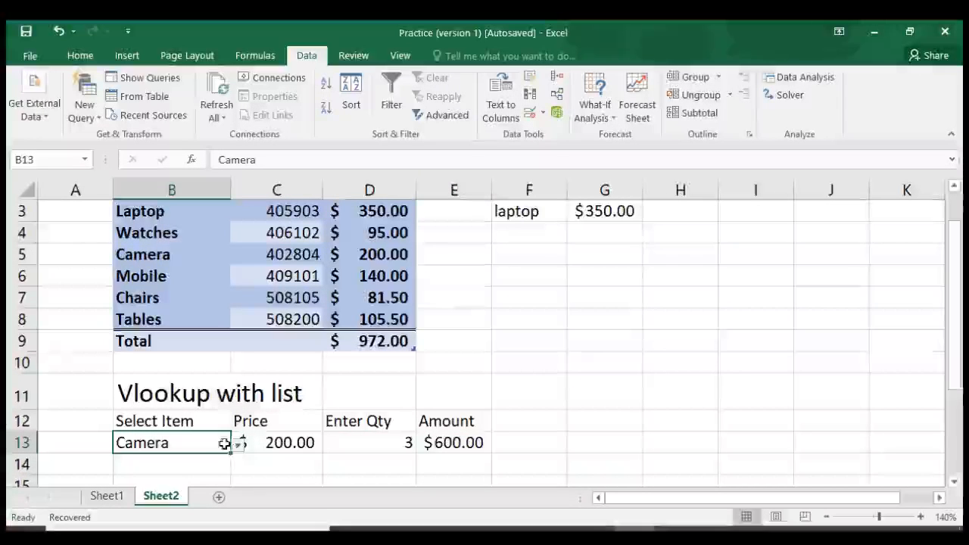
{"action": "left_click", "coordinate": [237, 444]}
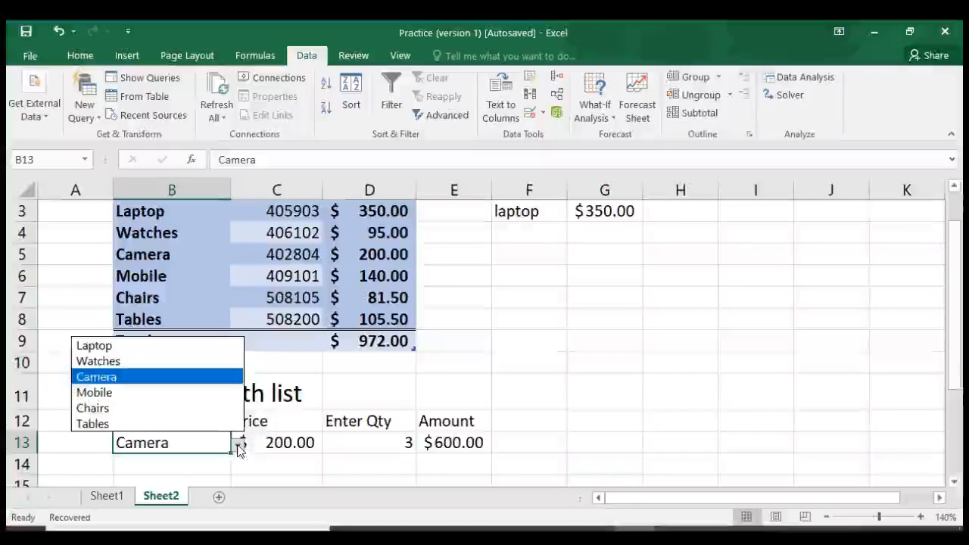
{"action": "left_click", "coordinate": [139, 348]}
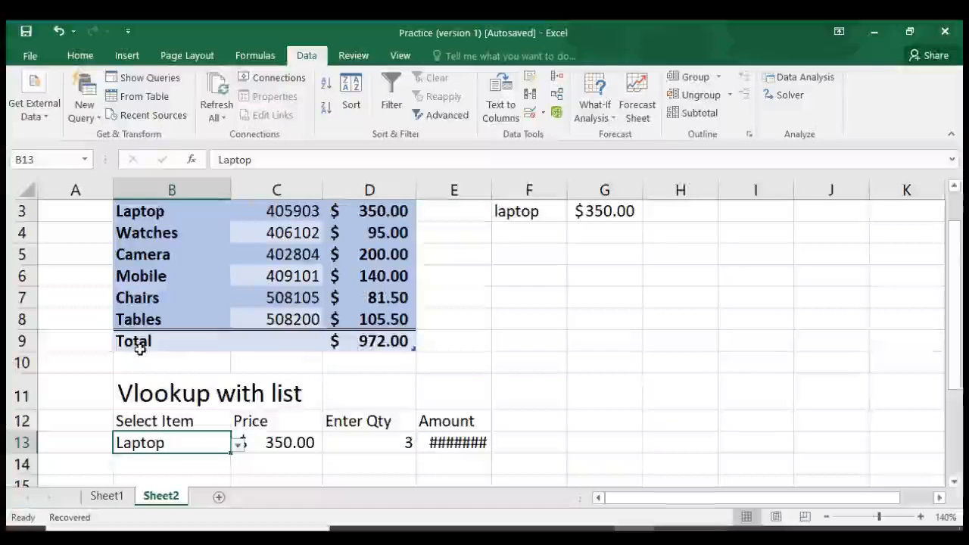
{"action": "left_click_drag", "start_coordinate": [492, 188], "coordinate": [507, 187]}
- Set the quantity in D13 to 1 and return to the top of the sheet
{"action": "left_click", "coordinate": [401, 443]}
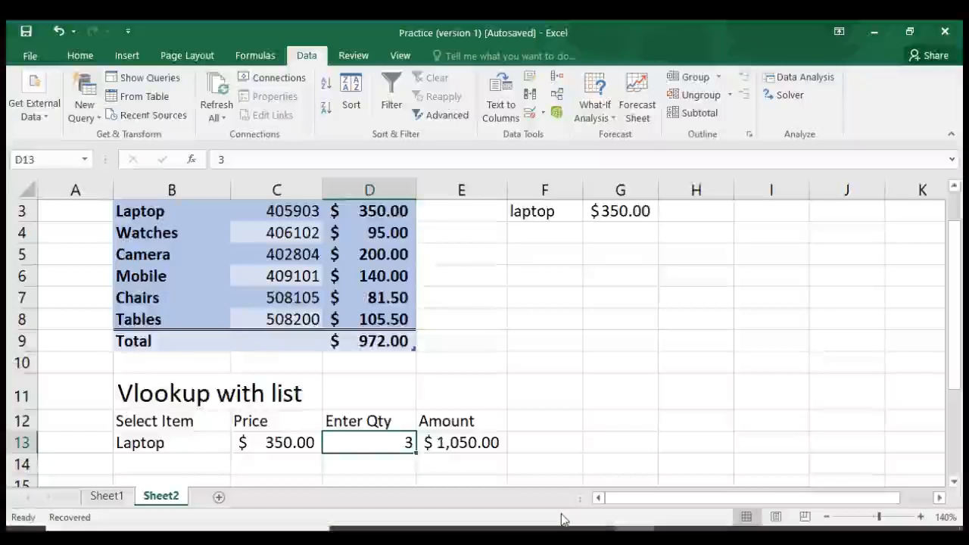
{"action": "type", "text": "1"}
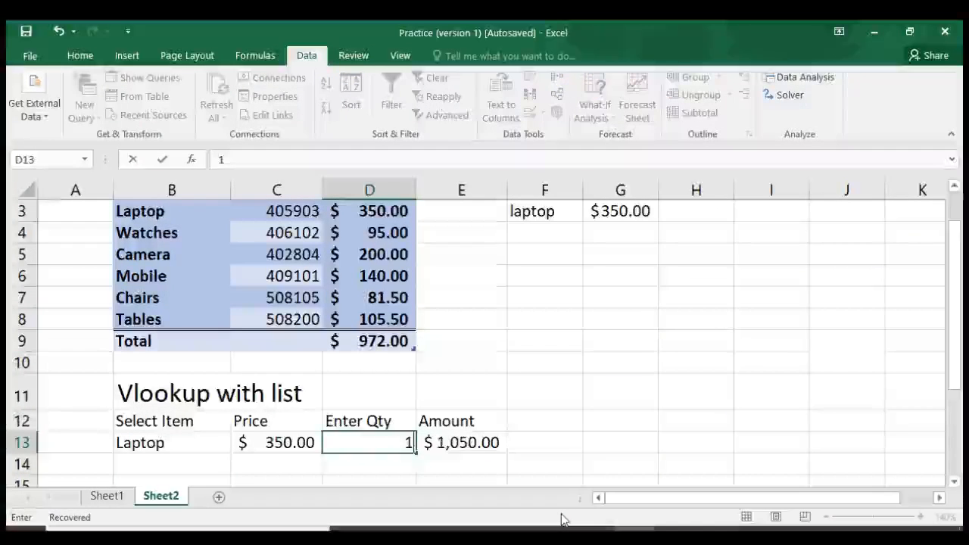
{"action": "key", "text": "Return"}
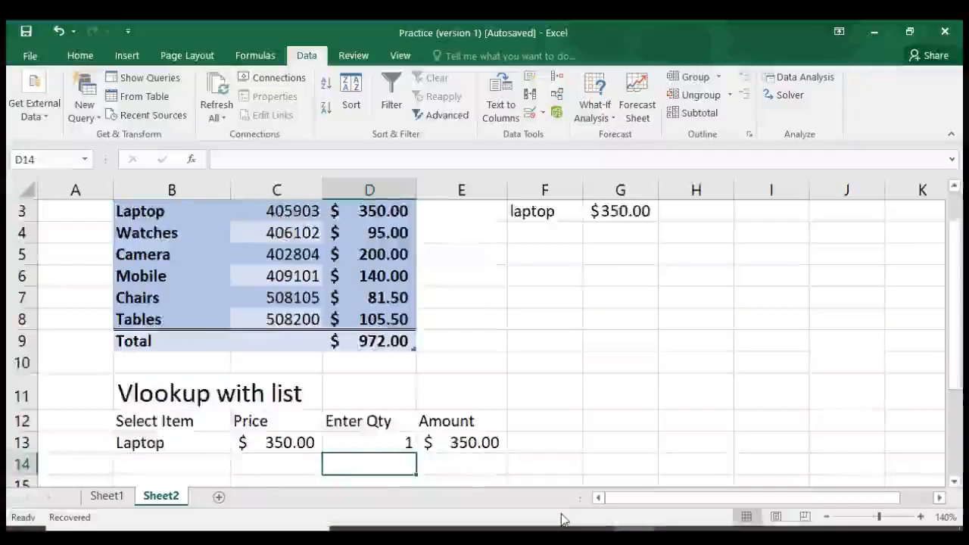
{"action": "key", "text": "Page_Up"}
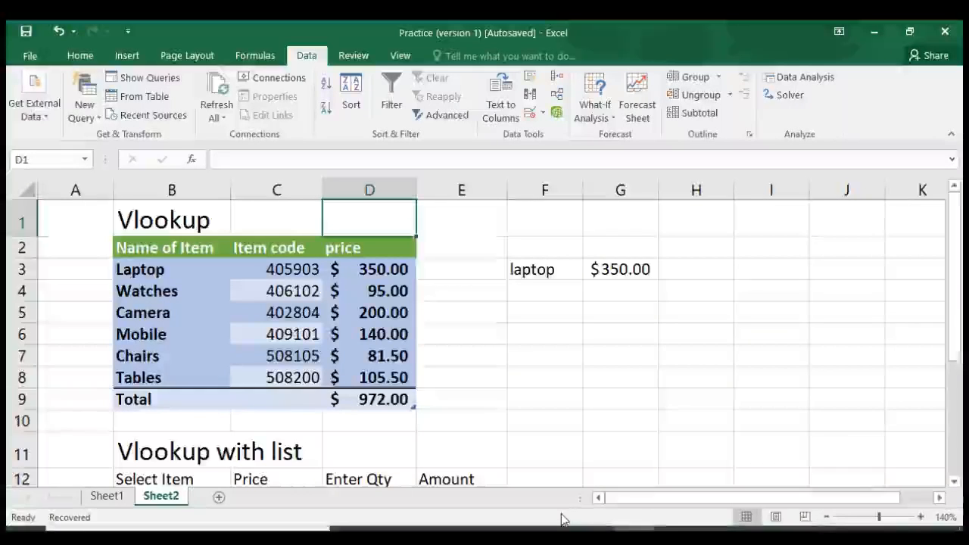